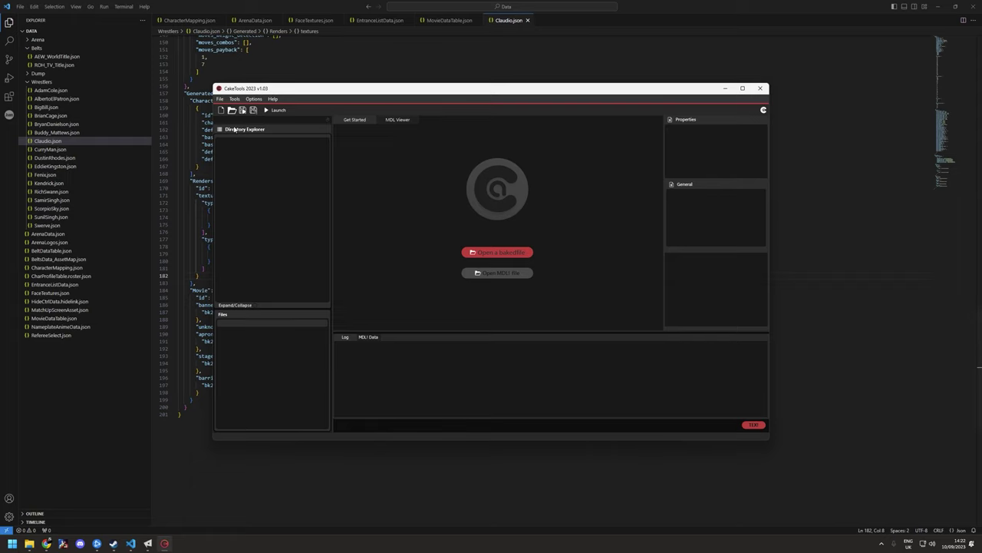
# Load bakedfile60.cak and open EntranceListData.jsfb from its Entrances folder.
pyautogui.click(231, 110)
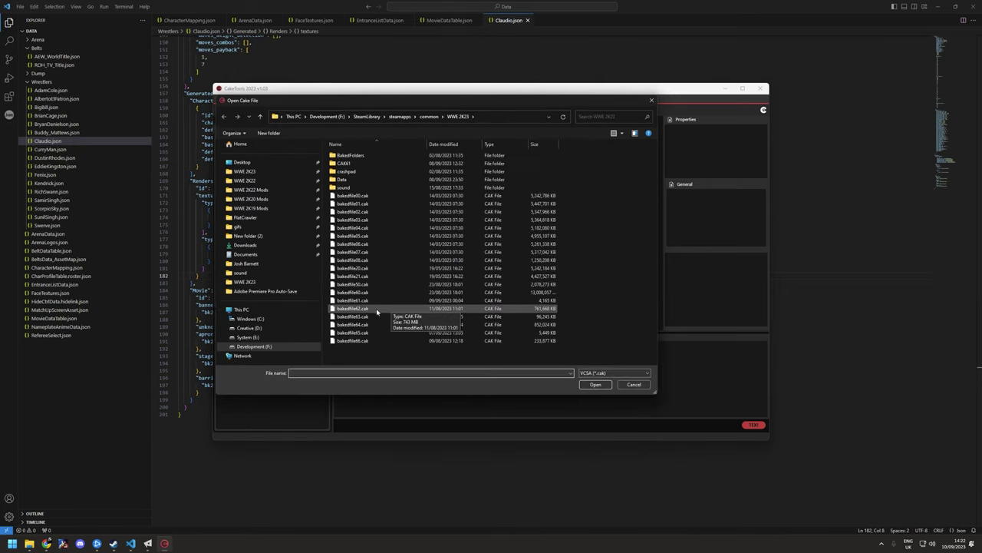
pyautogui.doubleClick(362, 292)
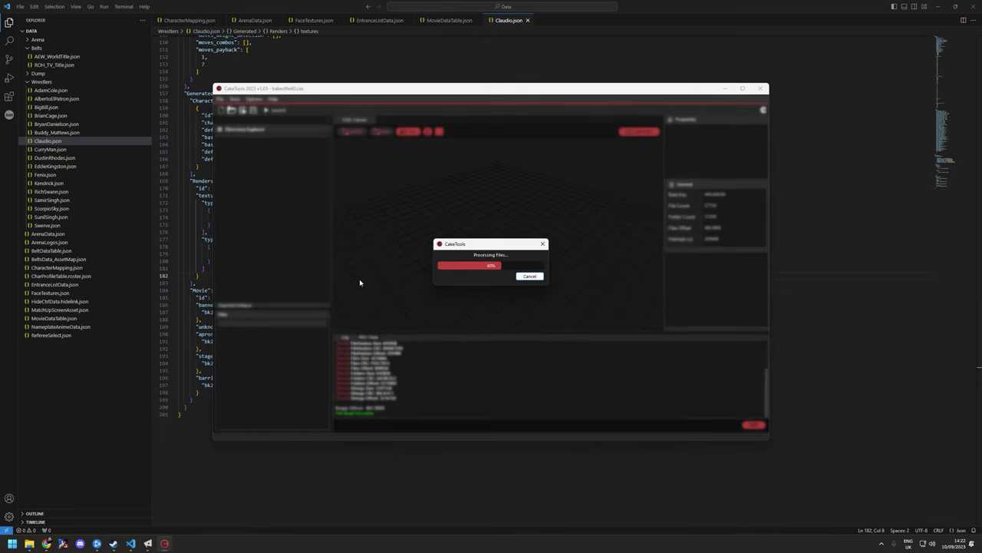
pyautogui.scroll(-3, 249, 207)
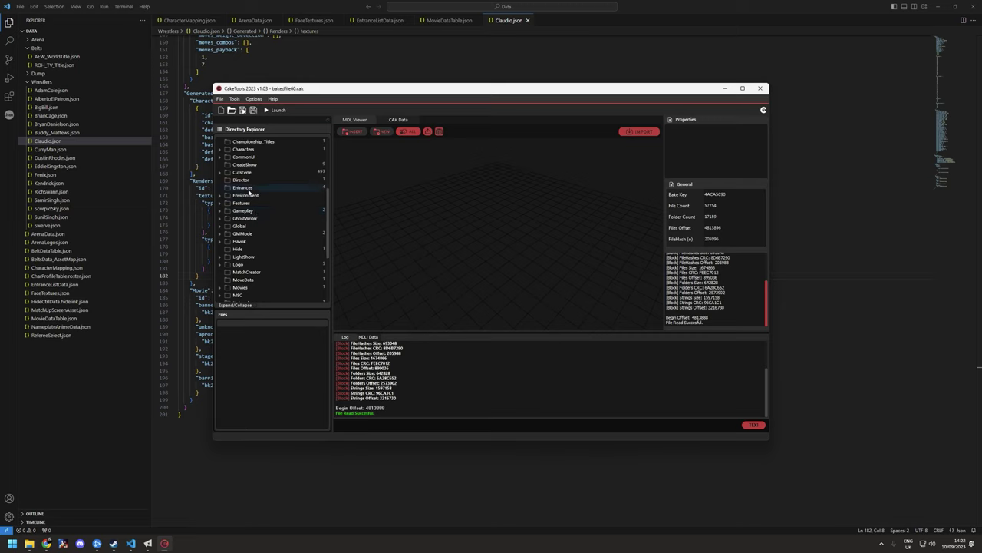
pyautogui.click(247, 189)
pyautogui.click(260, 348)
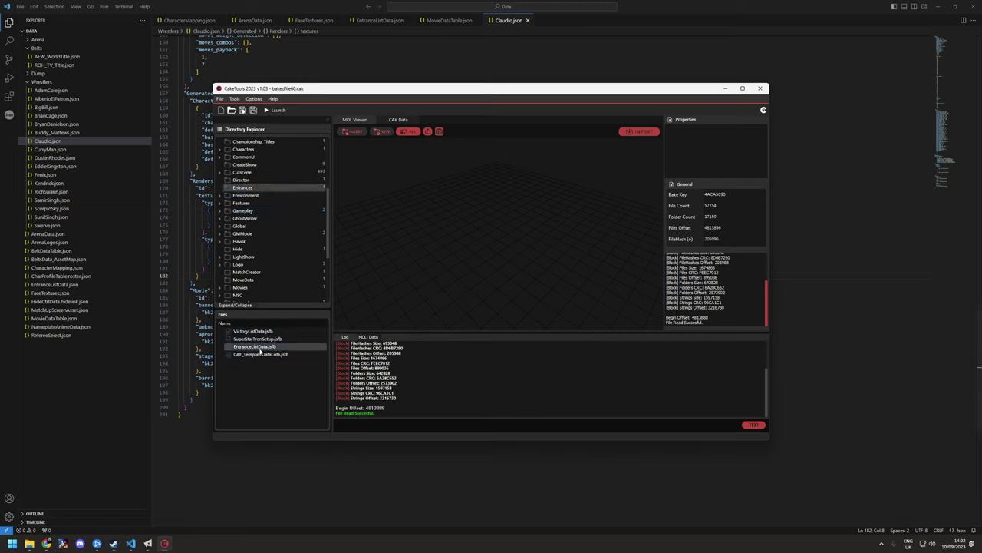
pyautogui.doubleClick(260, 347)
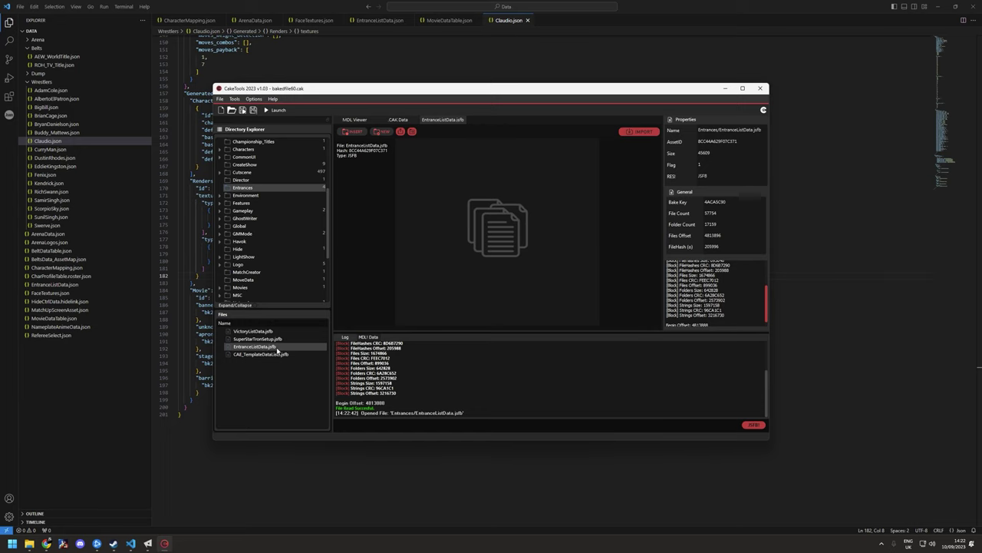
# Switch to File Explorer and inspect the Entrances folder inside the CAK61 folder of WWE 2K23.
pyautogui.moveTo(29, 544)
pyautogui.click(83, 499)
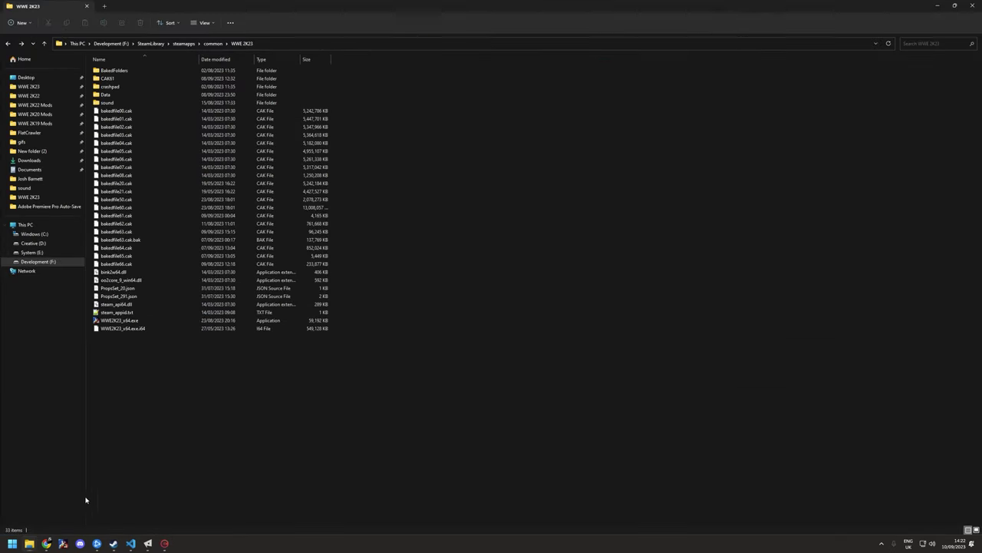
pyautogui.doubleClick(129, 78)
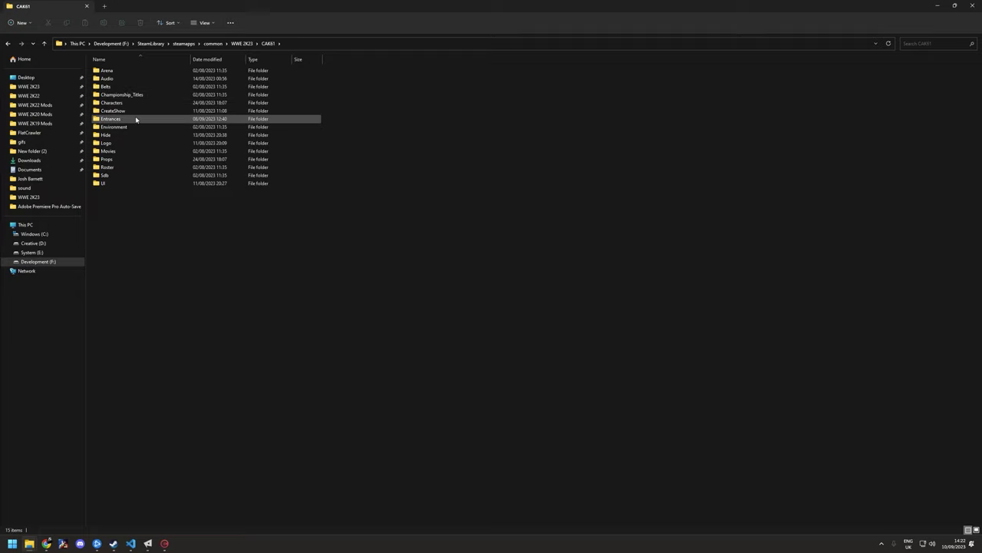
pyautogui.doubleClick(135, 119)
pyautogui.click(124, 72)
pyautogui.click(482, 383)
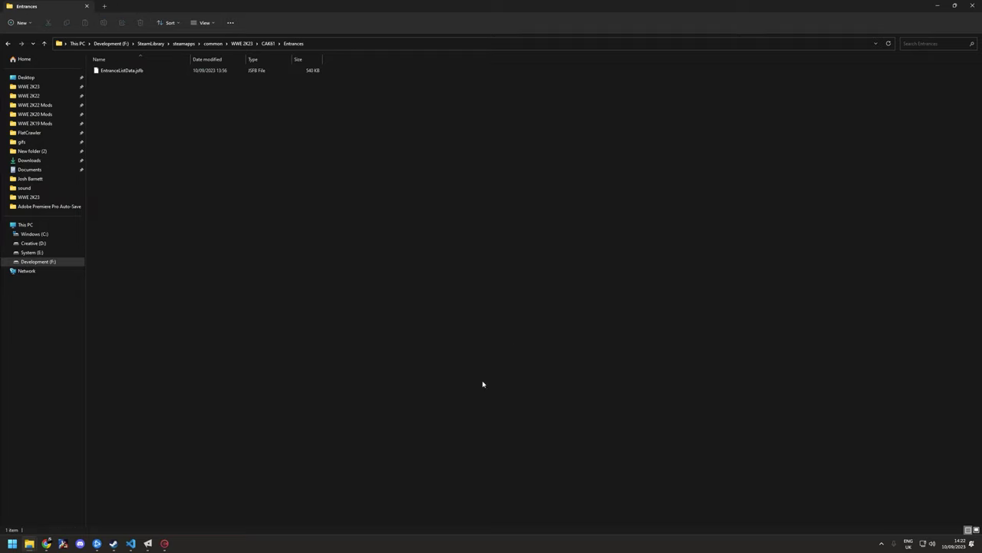
pyautogui.hotkey('alt', 'Left')
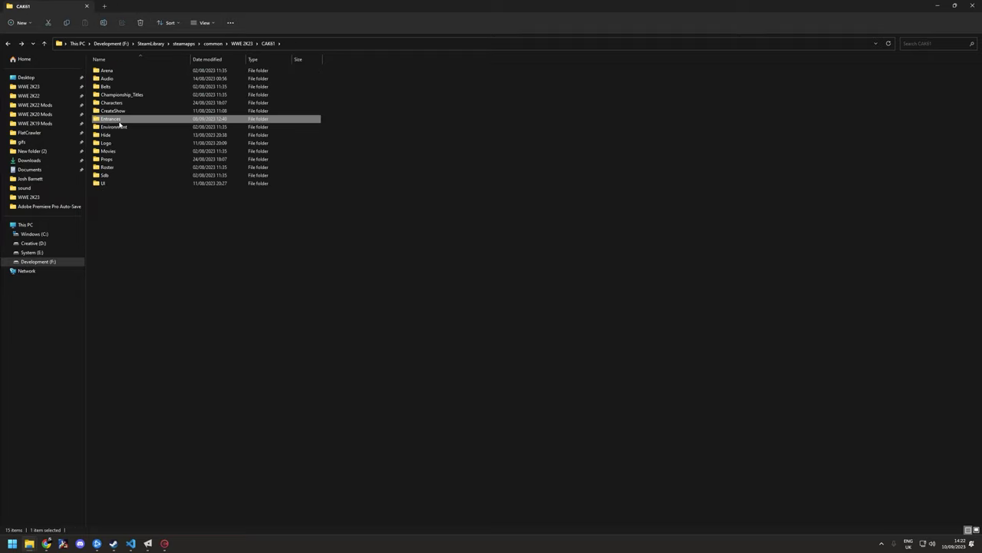
pyautogui.click(168, 544)
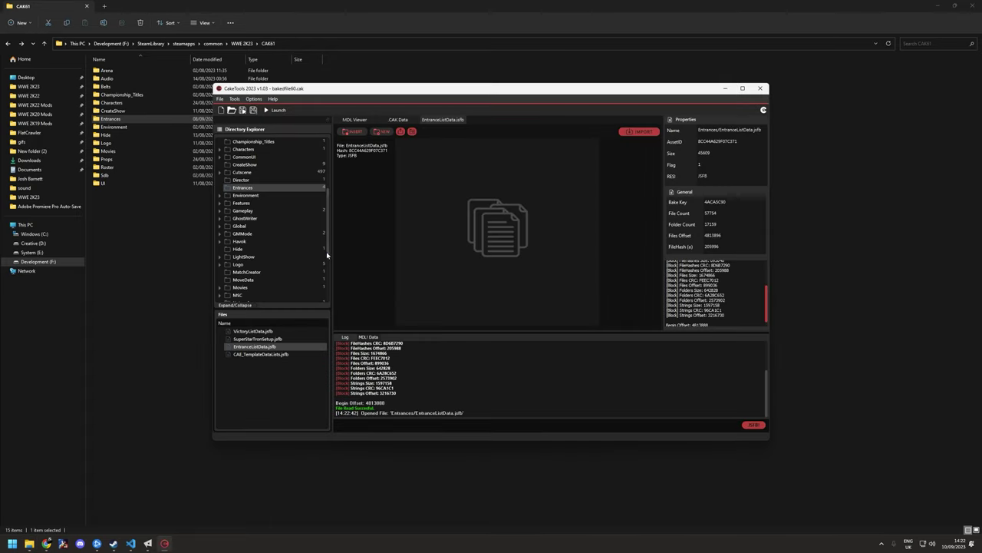
pyautogui.click(179, 508)
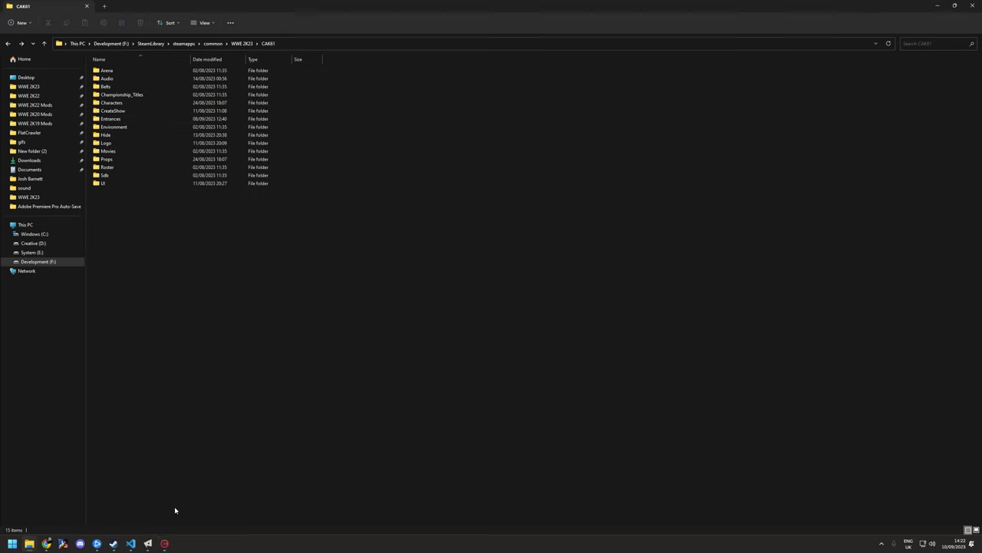
# Switch to Meta and open EntranceListData.jsfb from the CAK61 Entrances folder as a JSFB file.
pyautogui.click(150, 544)
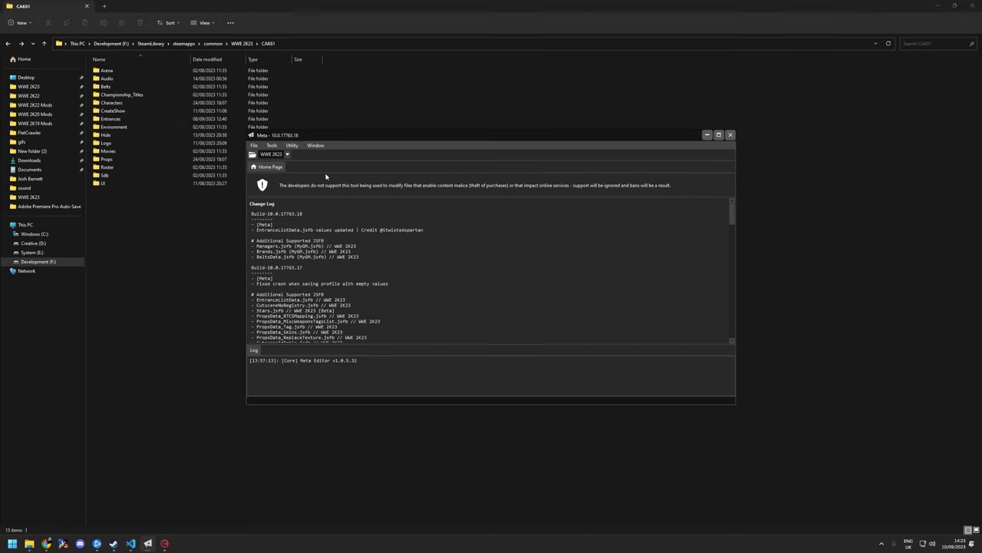
pyautogui.moveTo(350, 136); pyautogui.dragTo(343, 135)
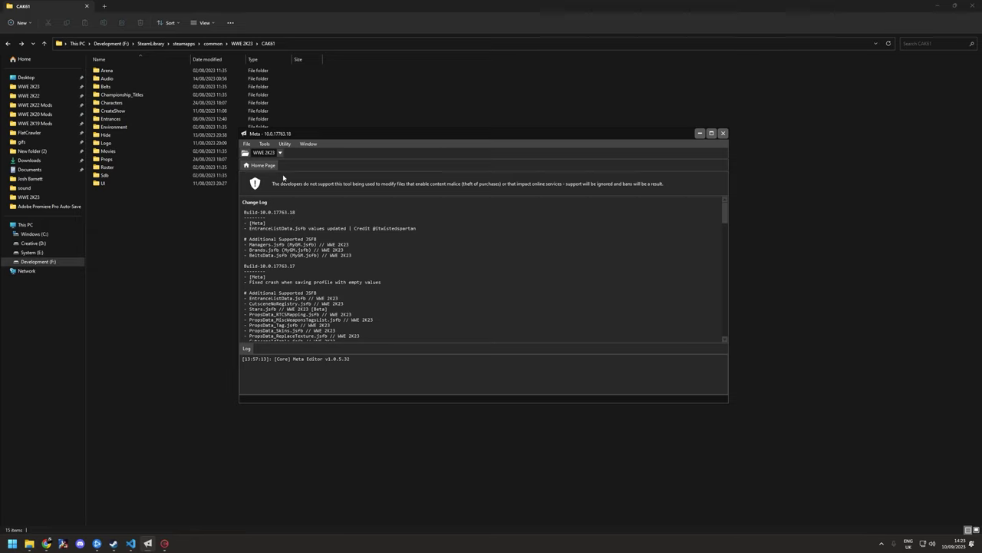
pyautogui.click(247, 144)
pyautogui.moveTo(253, 152)
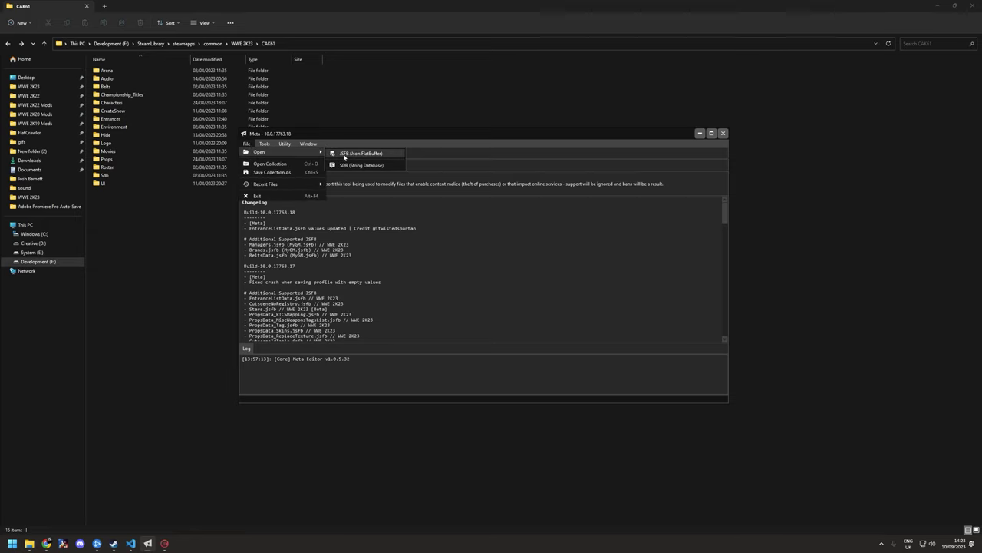
pyautogui.click(343, 154)
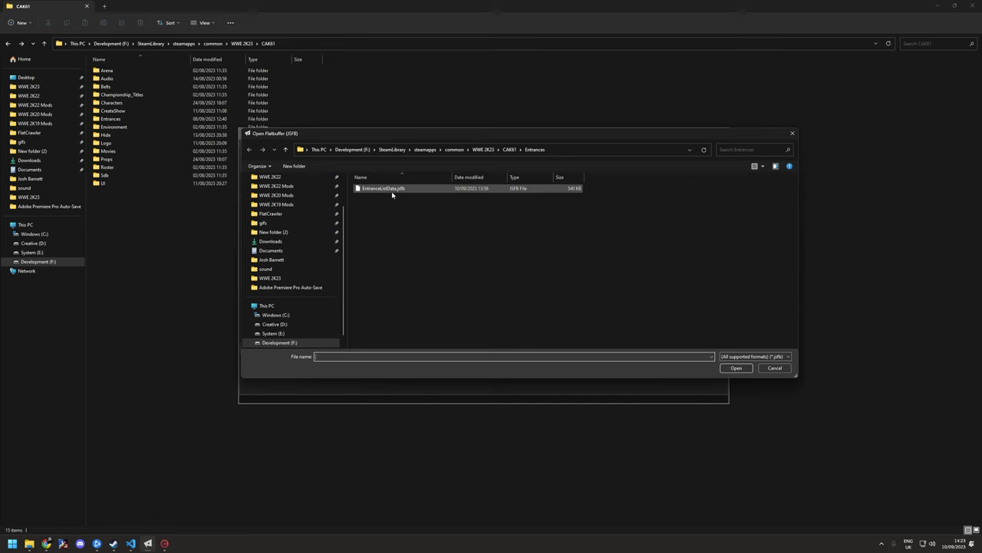
pyautogui.doubleClick(391, 191)
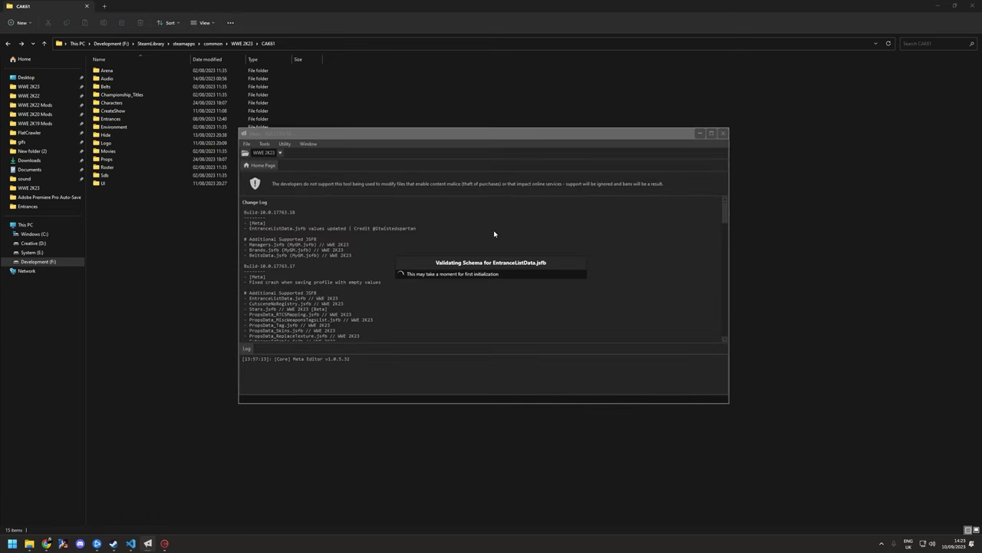
# Export the file as EntranceListData.json to the WWE 2K23 Data folder, replacing the existing copy, and have Meta watch it.
pyautogui.click(304, 153)
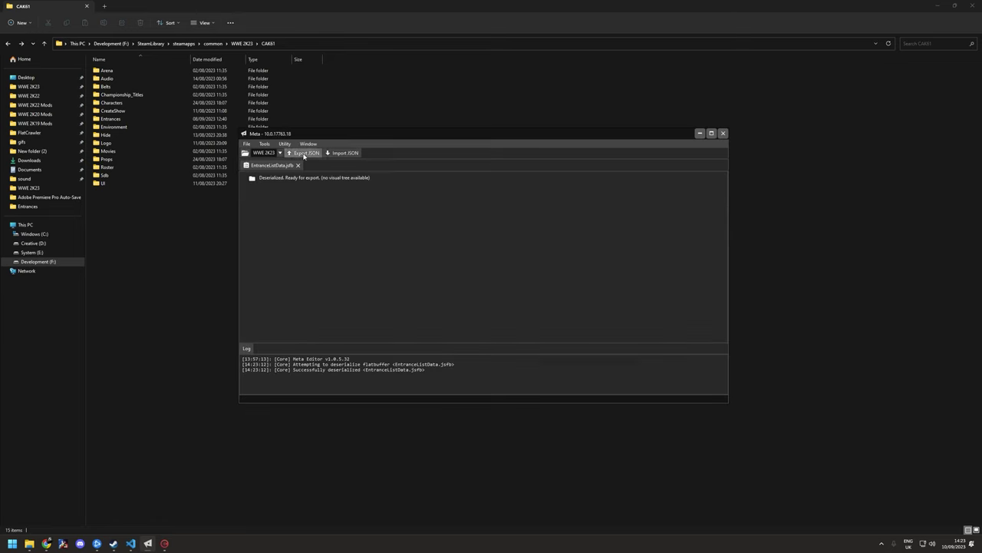
pyautogui.click(488, 153)
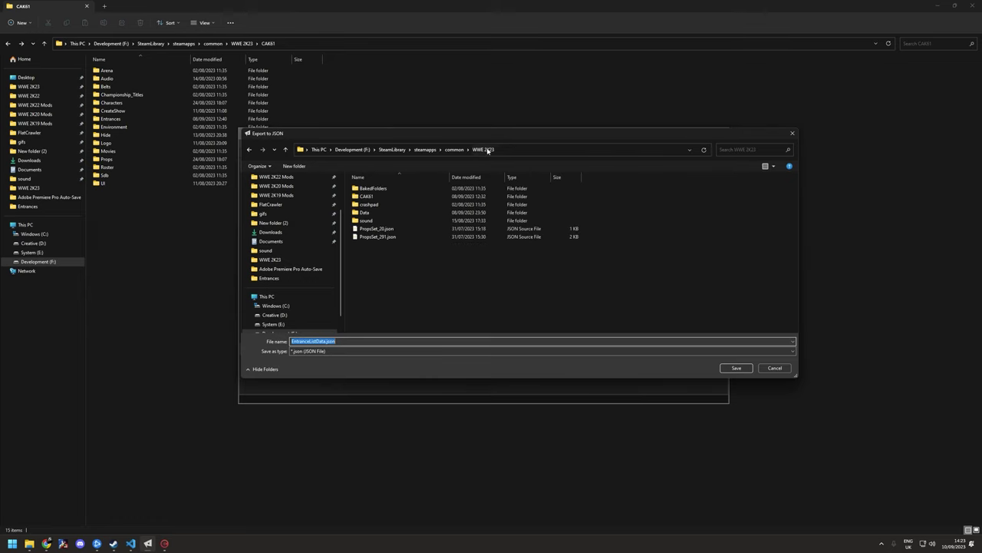
pyautogui.doubleClick(402, 214)
pyautogui.click(735, 367)
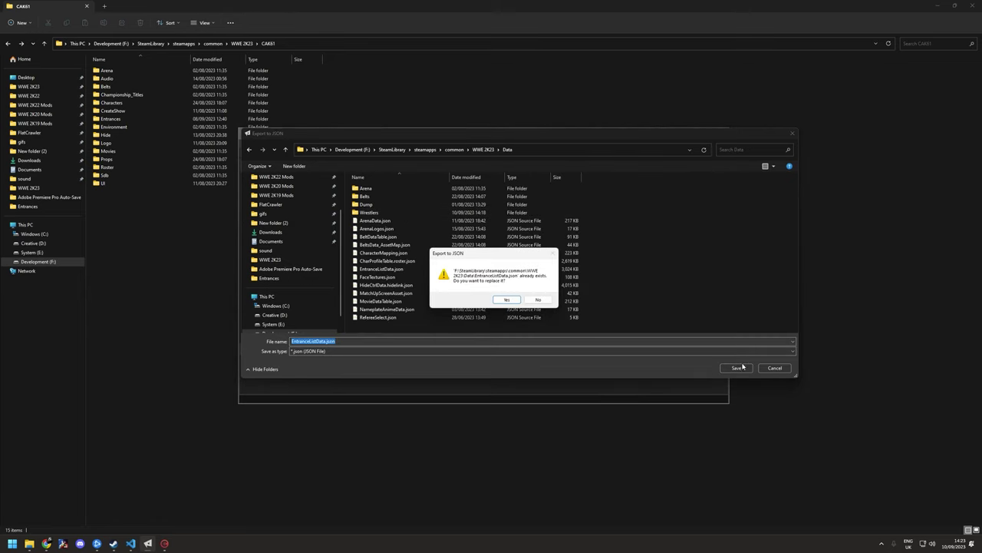
pyautogui.click(504, 300)
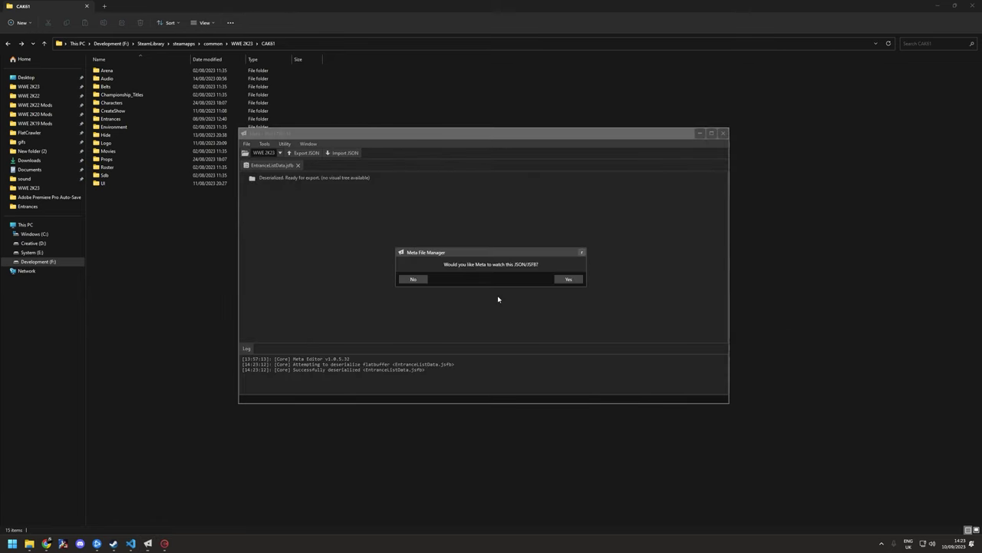
pyautogui.click(567, 279)
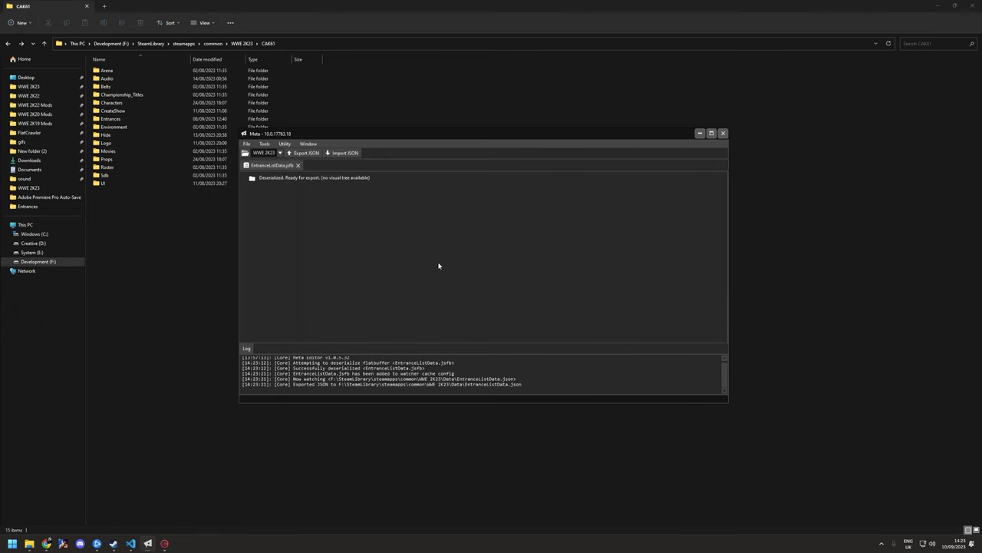
# Switch to Visual Studio Code and examine the superstar_movies section and its id 10000 entry in EntranceListData.json.
pyautogui.click(130, 544)
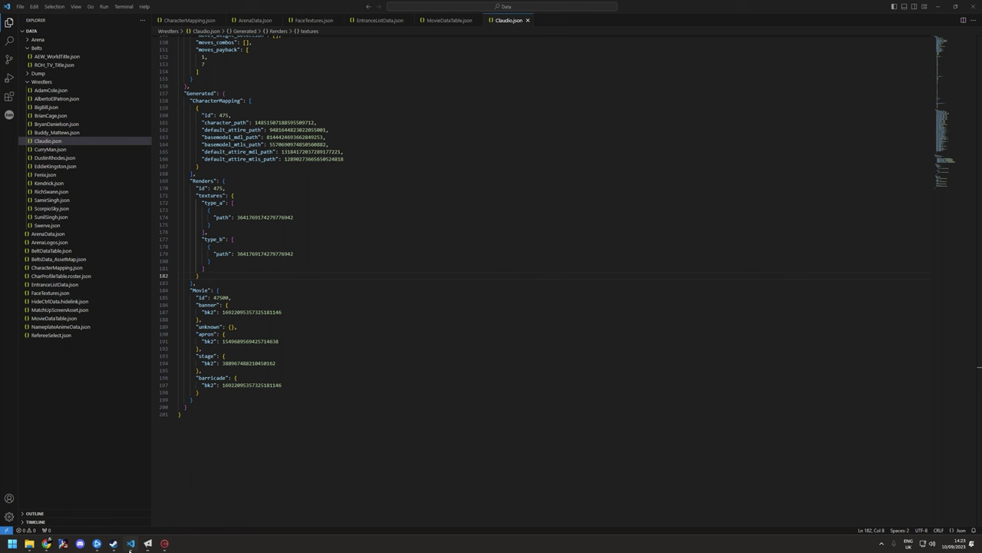
pyautogui.click(376, 21)
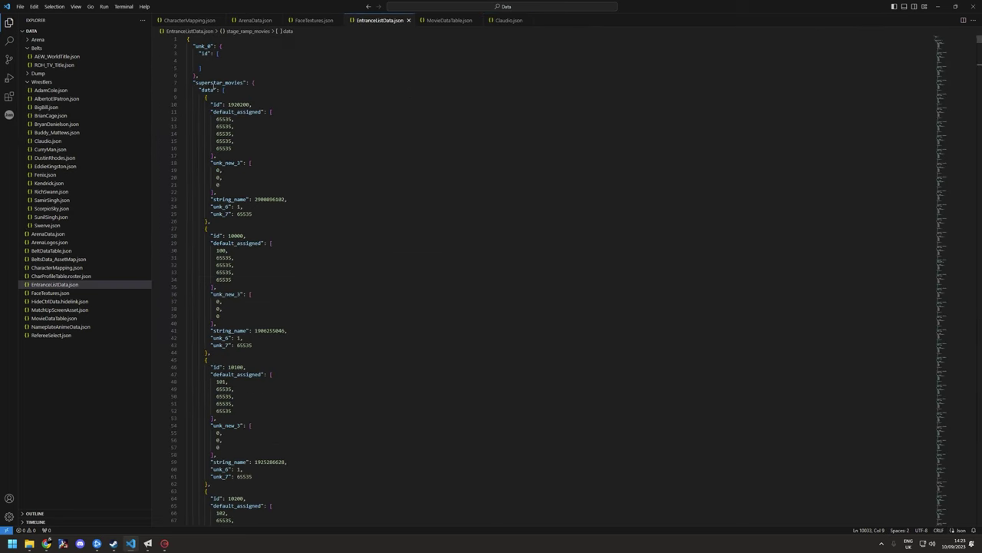
pyautogui.doubleClick(213, 83)
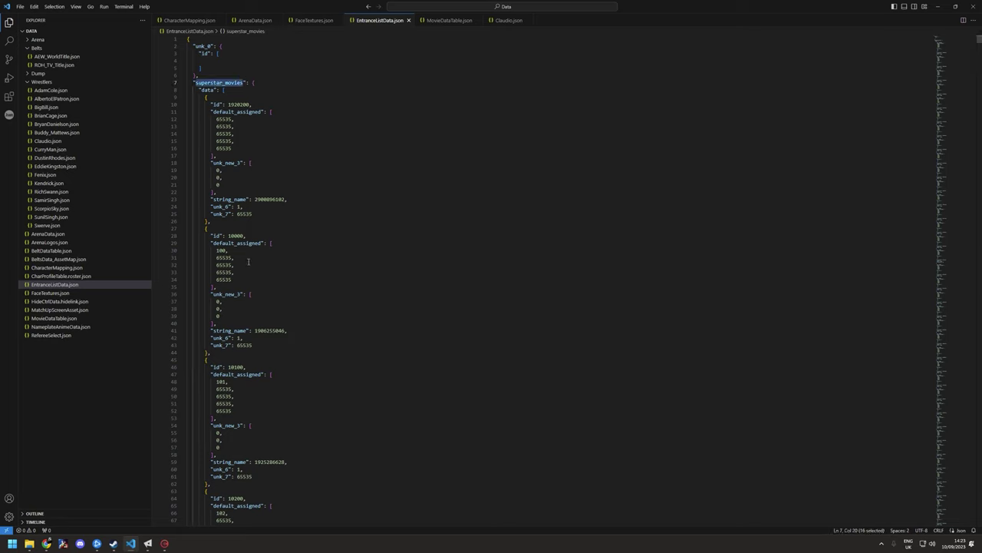
pyautogui.moveTo(211, 352); pyautogui.dragTo(169, 228)
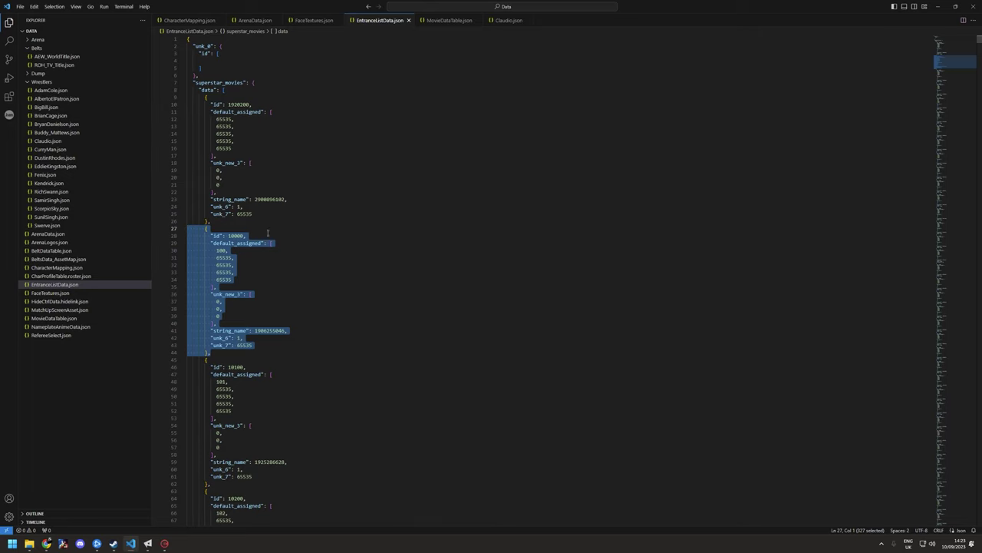
pyautogui.click(309, 294)
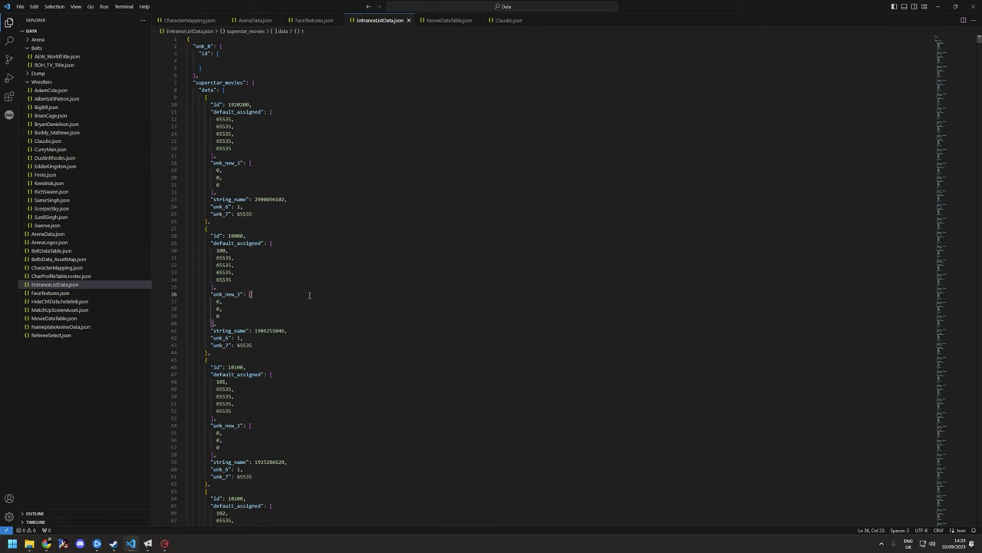
# Examine the superstar entry with id 47500 in MovieDataTable.json, including its banner, apron, stage and barricade paths.
pyautogui.click(147, 542)
pyautogui.click(333, 65)
pyautogui.click(444, 20)
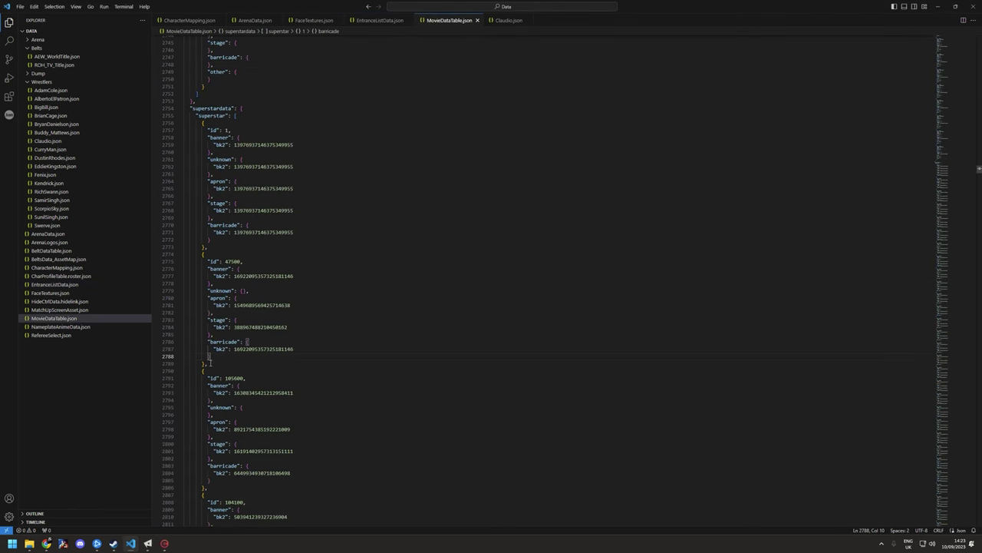
pyautogui.moveTo(211, 364); pyautogui.dragTo(170, 261)
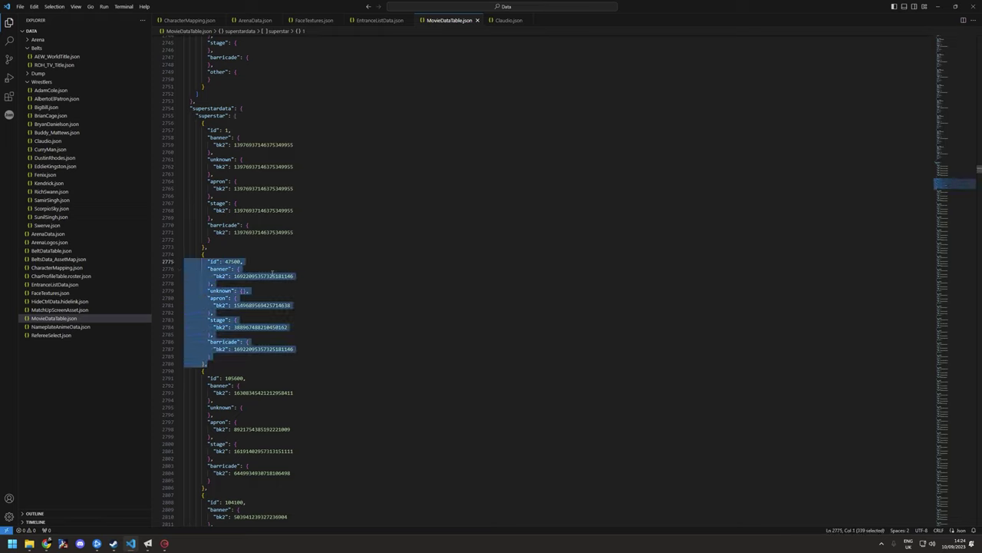
pyautogui.moveTo(211, 364); pyautogui.dragTo(177, 255)
pyautogui.click(309, 319)
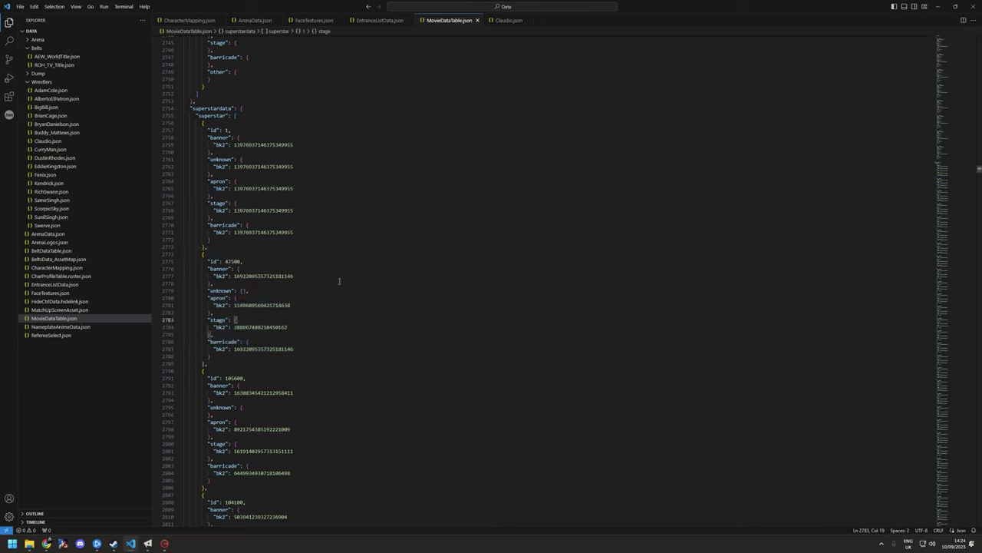
# Switch to Meta, look over the Hash Generator and its file selection in the WWE 2K23 folder, and close it.
pyautogui.click(148, 543)
pyautogui.click(284, 145)
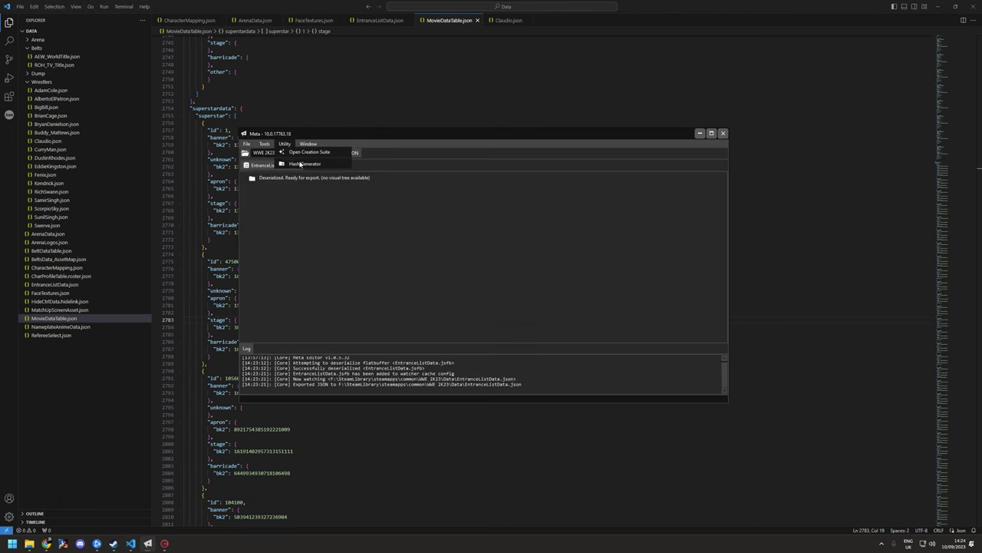
pyautogui.click(300, 164)
pyautogui.click(542, 265)
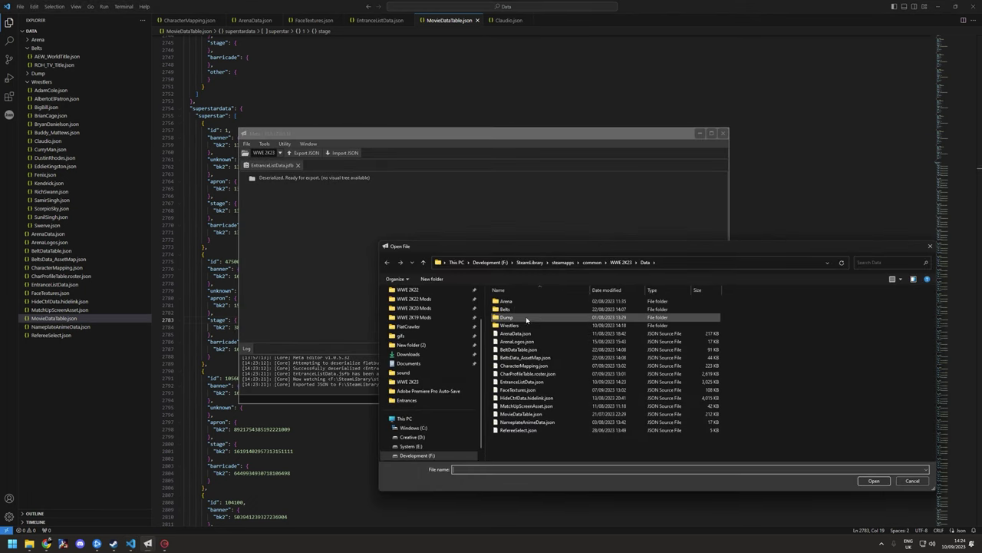
pyautogui.click(619, 262)
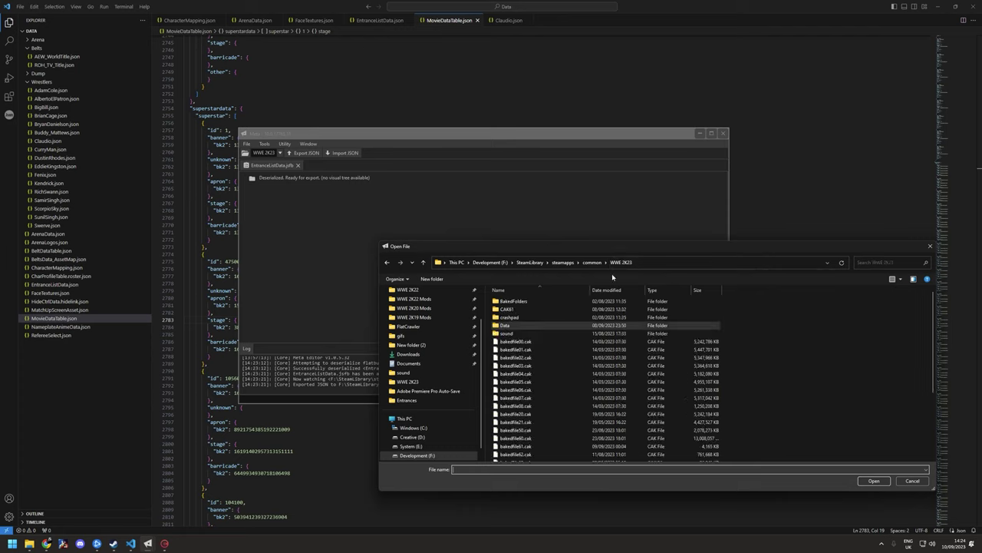
pyautogui.click(913, 481)
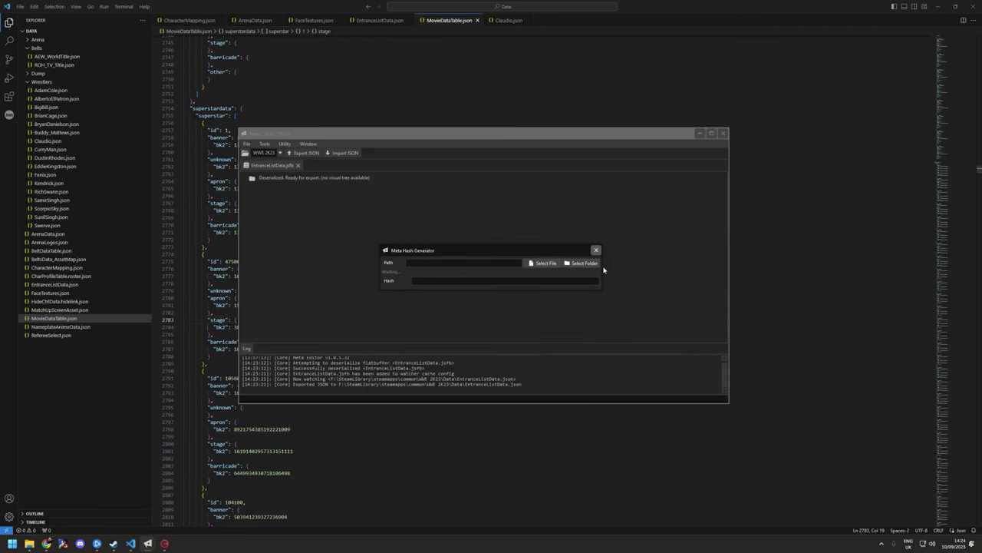
pyautogui.moveTo(486, 251); pyautogui.dragTo(484, 219)
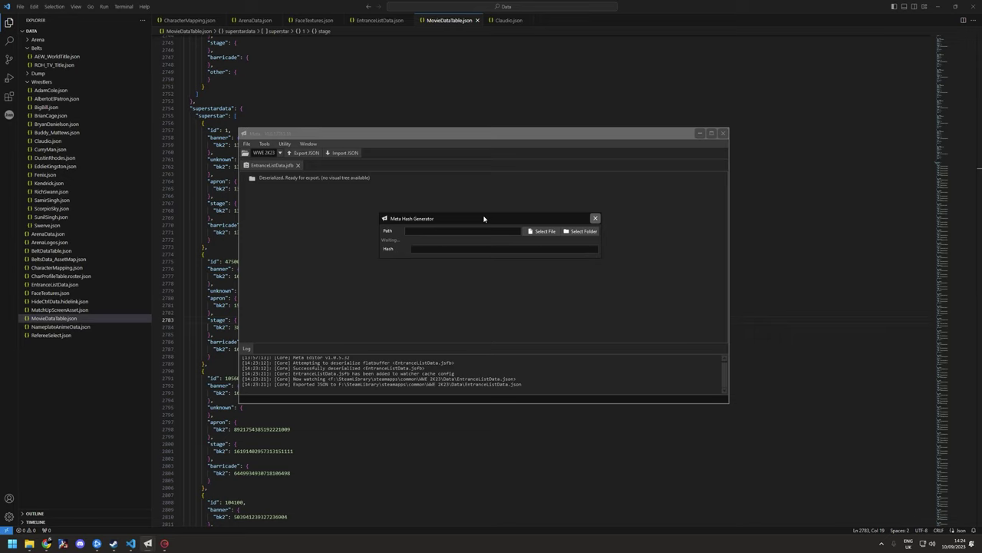
pyautogui.click(595, 219)
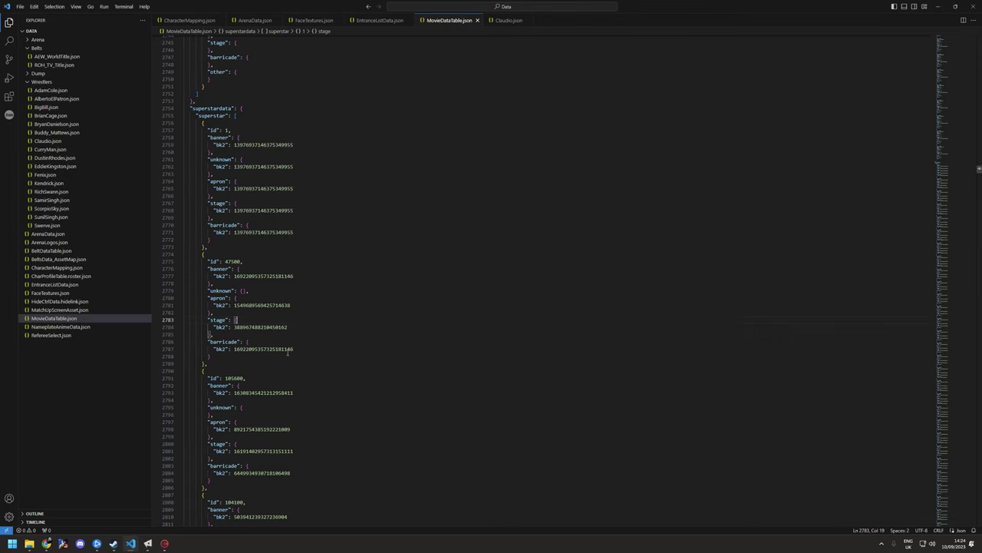
# Switch to EntranceListData.json and examine the superstar_movies entries with ids 1920200, 10000 and 10100.
pyautogui.moveTo(212, 363); pyautogui.dragTo(184, 254)
pyautogui.click(386, 224)
pyautogui.click(378, 23)
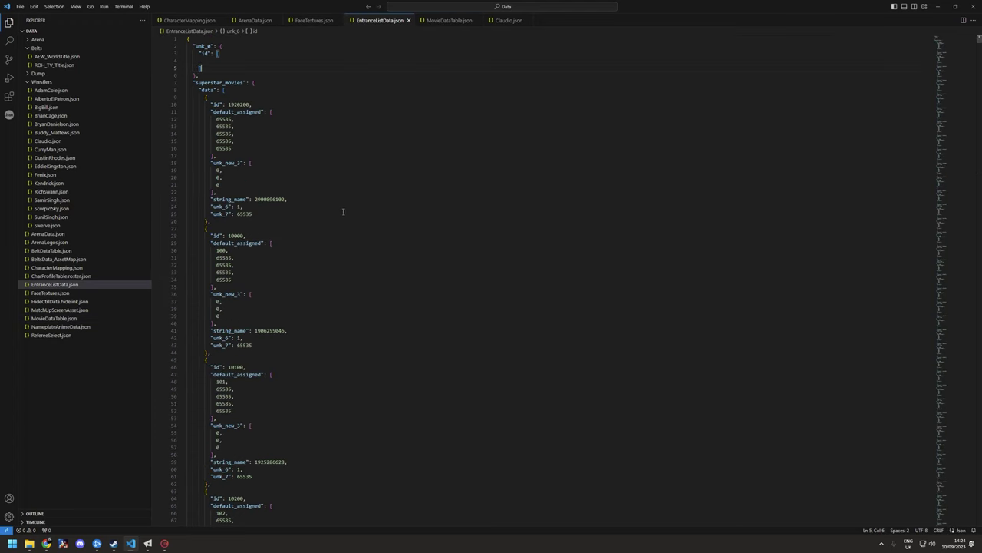
pyautogui.scroll(-1, 360, 267)
pyautogui.scroll(1, 328, 302)
pyautogui.scroll(-3, 300, 330)
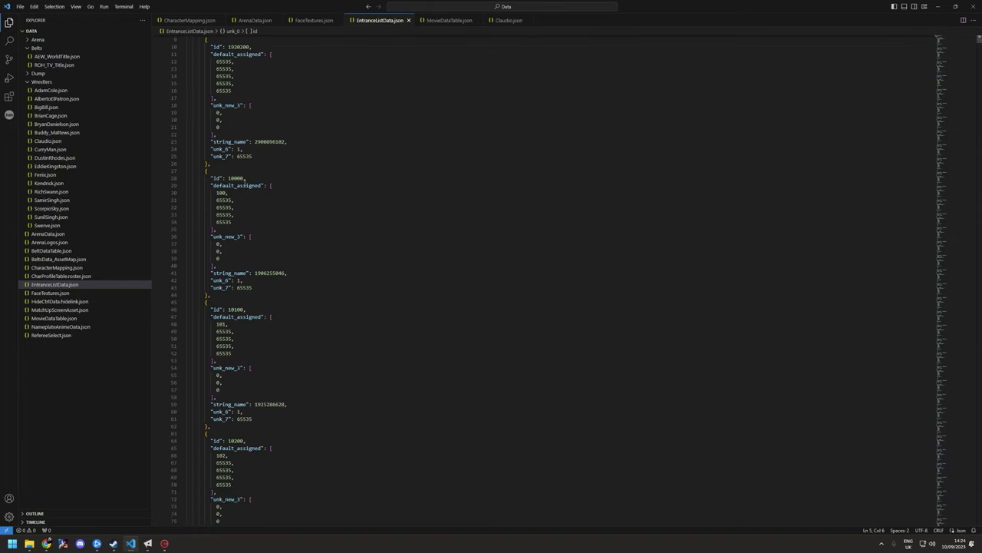
pyautogui.click(244, 178)
pyautogui.scroll(-2, 307, 230)
pyautogui.click(234, 271)
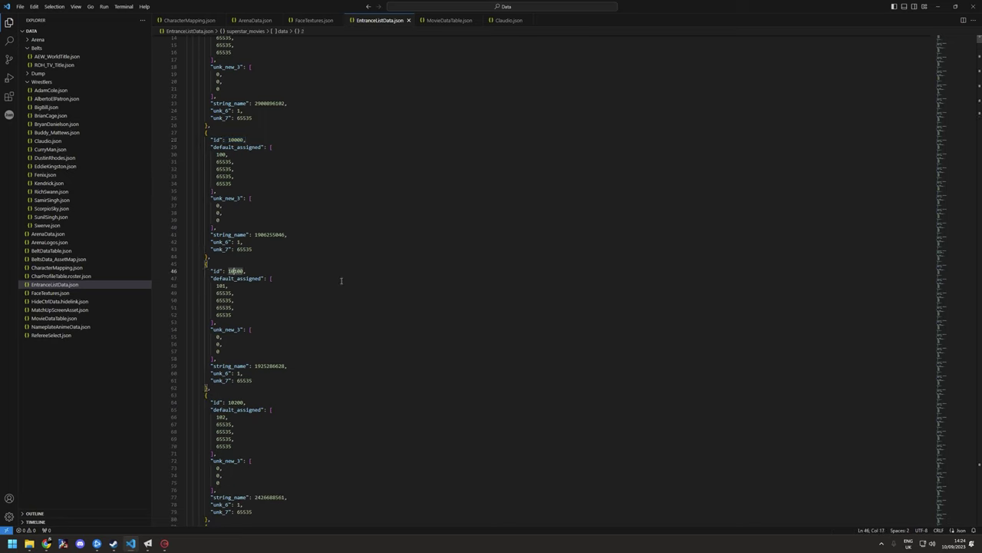
pyautogui.scroll(3, 418, 264)
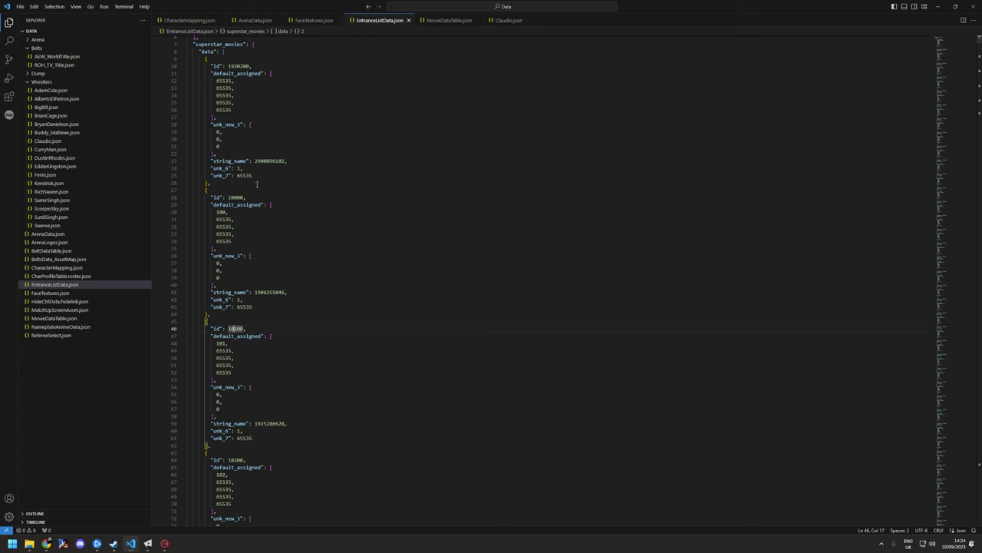
# Show EntranceListData.json in two side-by-side editor groups, with the second copy at the start of the file.
pyautogui.moveTo(381, 20); pyautogui.dragTo(903, 116)
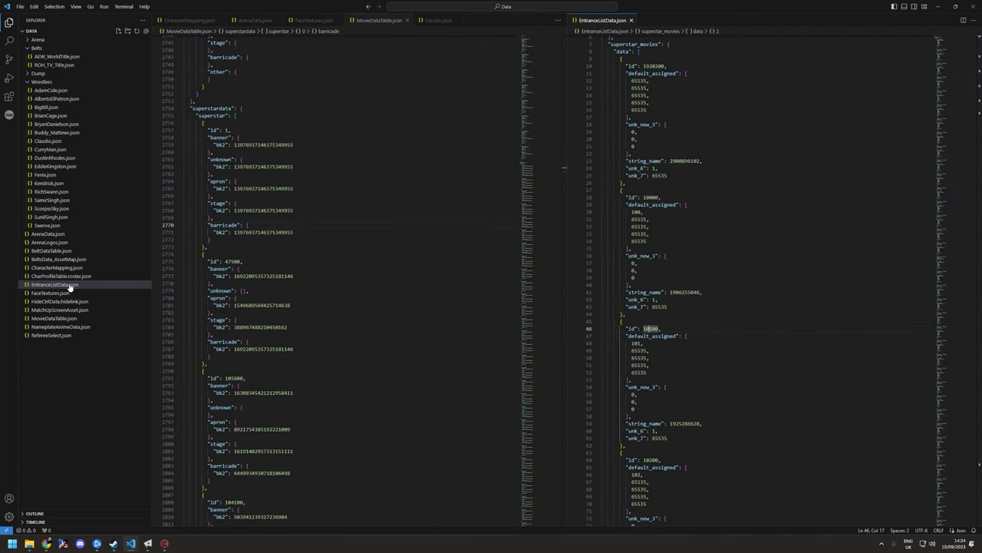
pyautogui.moveTo(596, 23); pyautogui.dragTo(914, 103)
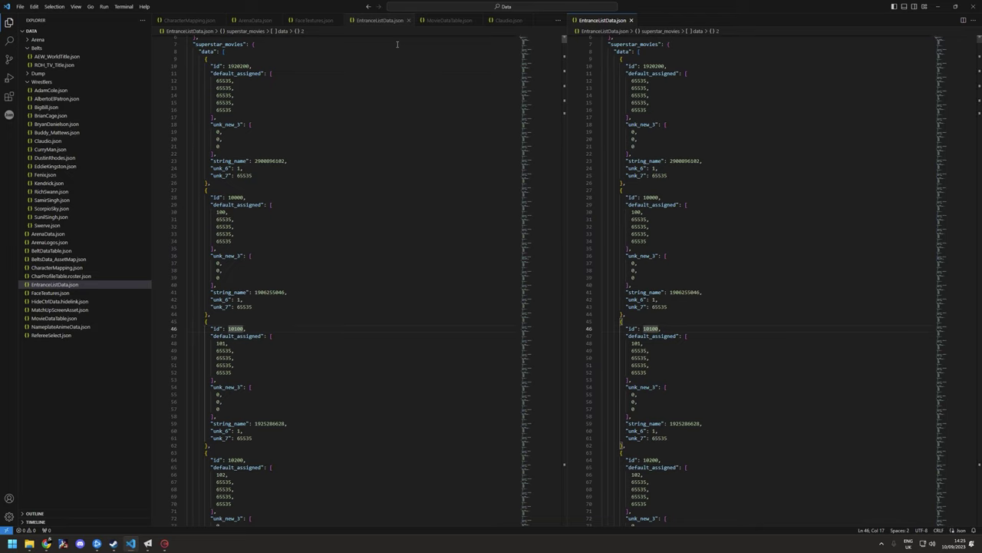
pyautogui.click(727, 291)
pyautogui.scroll(2, 726, 291)
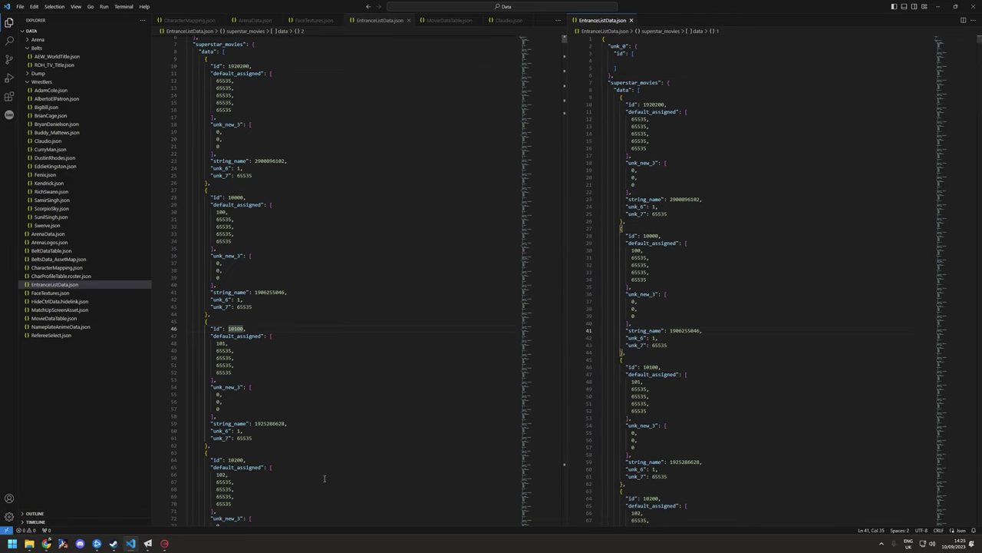
# Switch to Meta and open the string database ENG.sdb from the Sdb folder inside WWE 2K23's CAK61 folder.
pyautogui.click(147, 543)
pyautogui.click(246, 145)
pyautogui.moveTo(273, 156)
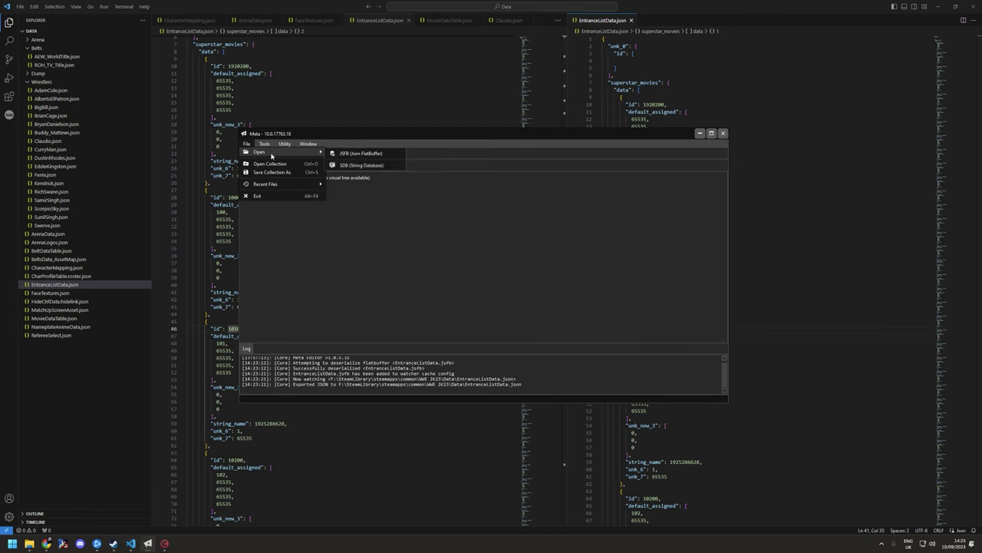
pyautogui.click(371, 163)
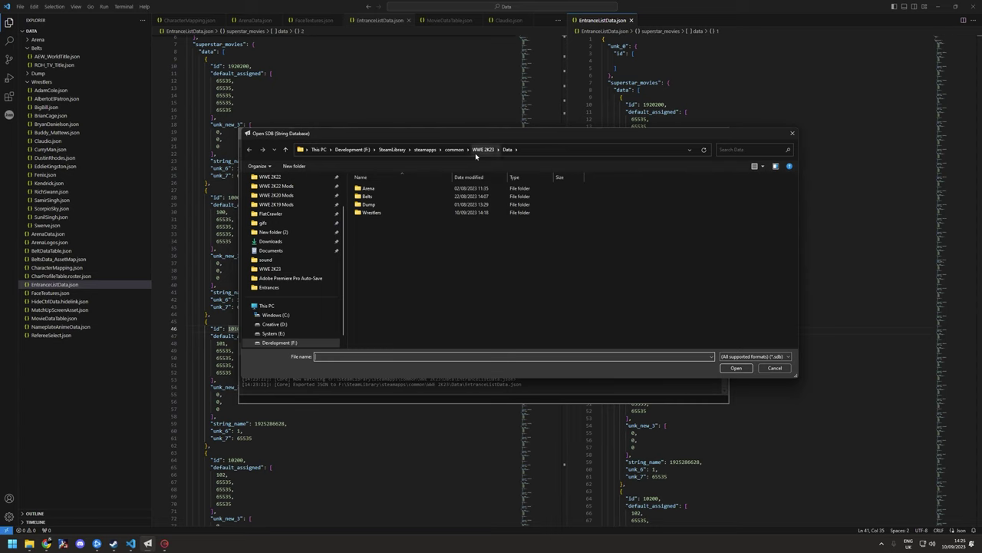
pyautogui.click(480, 150)
pyautogui.doubleClick(376, 197)
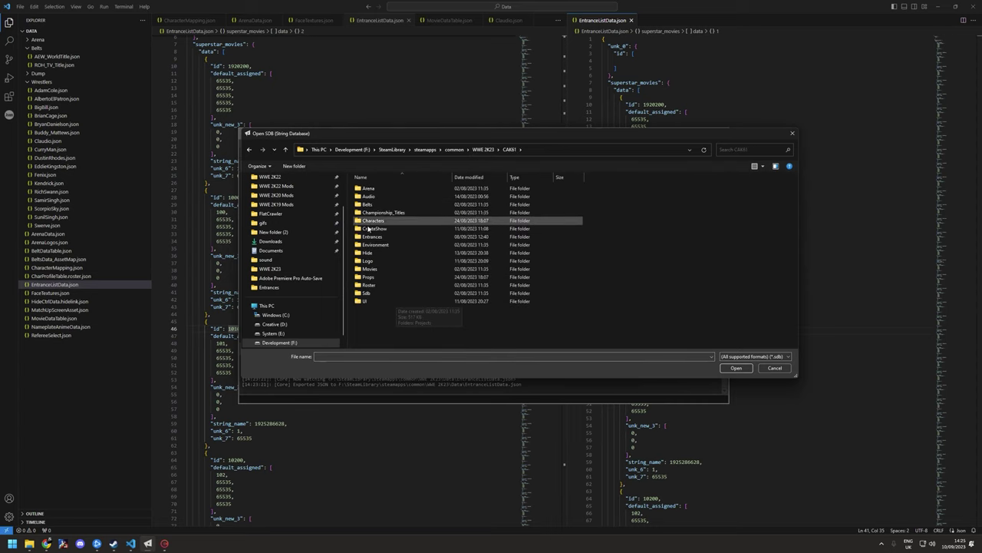
pyautogui.doubleClick(367, 293)
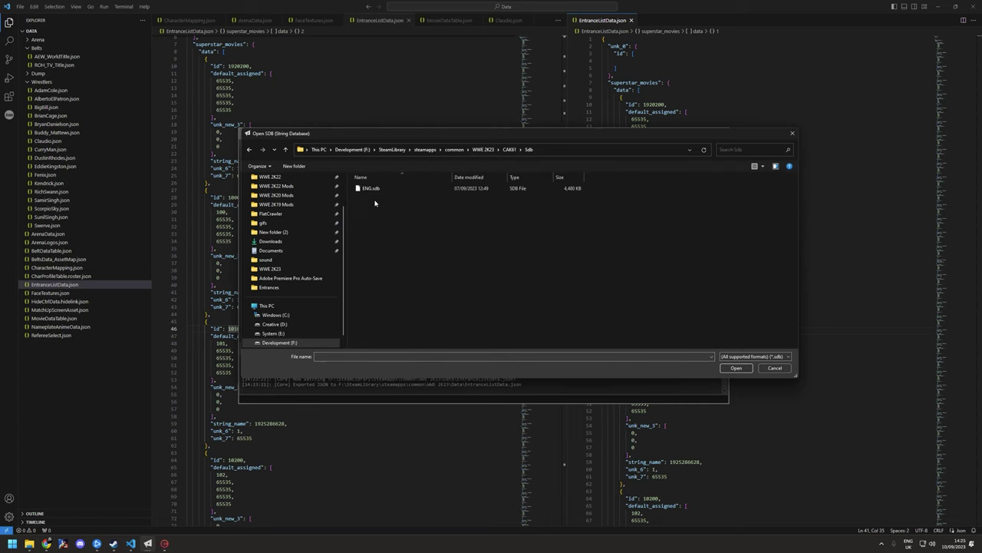
pyautogui.doubleClick(372, 190)
# Search the string database for Claudio, select the CLAUDIO CASTAGNOLI entry, and move the Meta window aside.
pyautogui.click(301, 176)
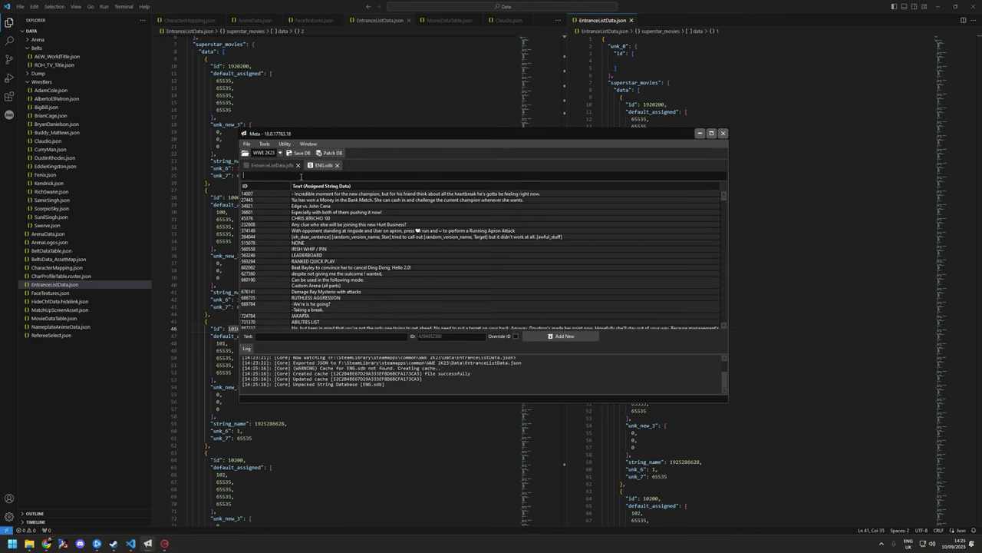
pyautogui.write('Claudio')
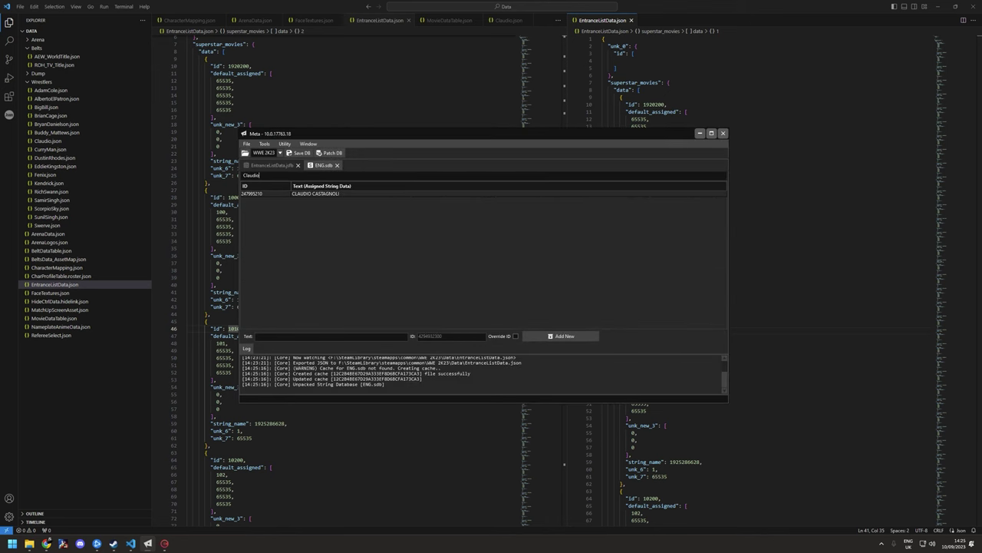
pyautogui.click(267, 195)
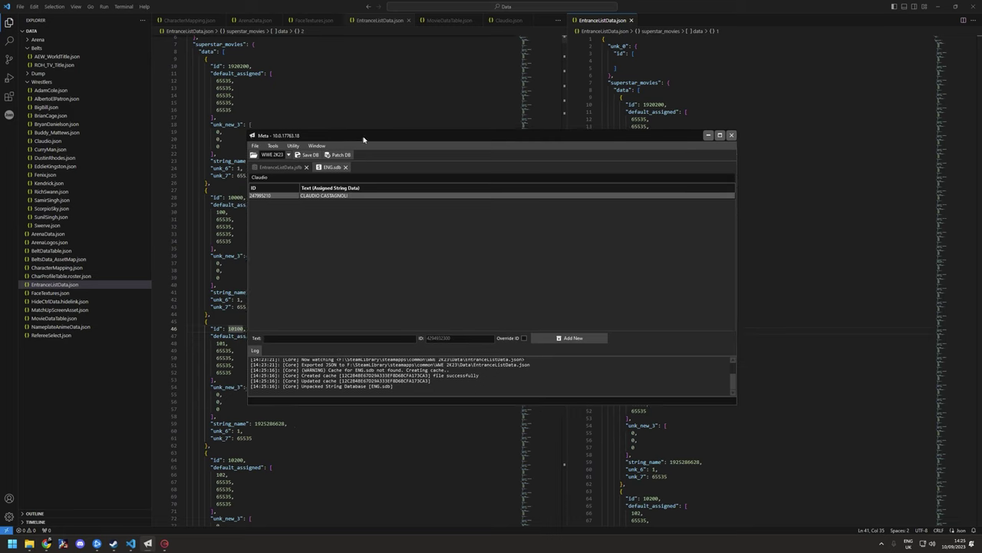
pyautogui.moveTo(364, 139); pyautogui.dragTo(438, 148)
# Switch to Visual Studio Code and duplicate the id 10000 entry in superstar_movies directly after the 1920200 entry.
pyautogui.click(264, 291)
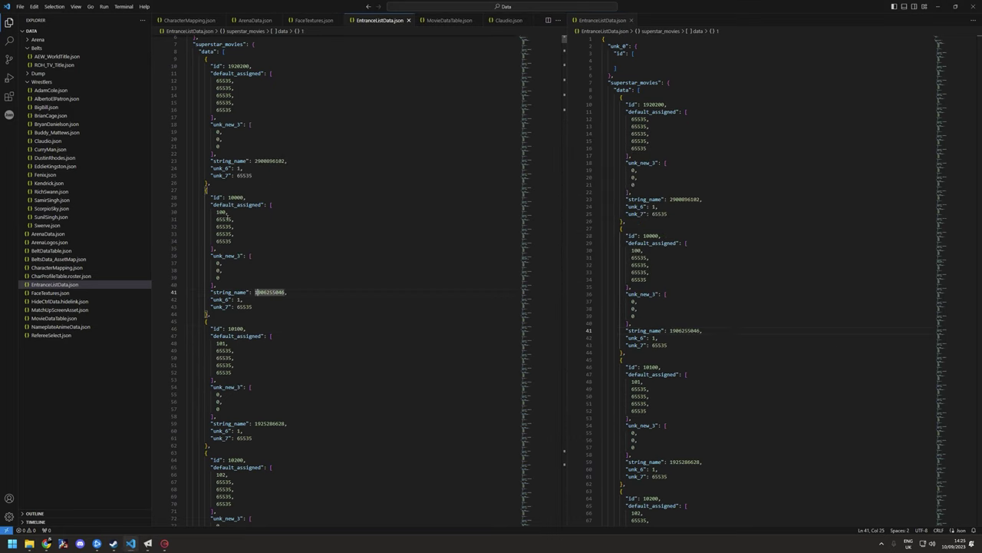
pyautogui.scroll(1, 247, 235)
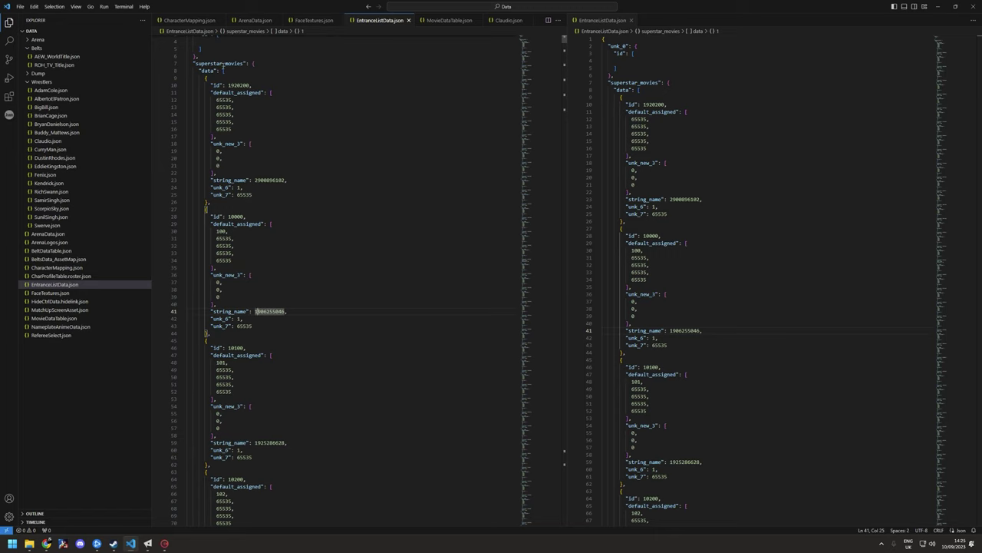
pyautogui.click(217, 335)
pyautogui.moveTo(215, 335); pyautogui.dragTo(174, 209)
pyautogui.hotkey('ctrl', 'c')
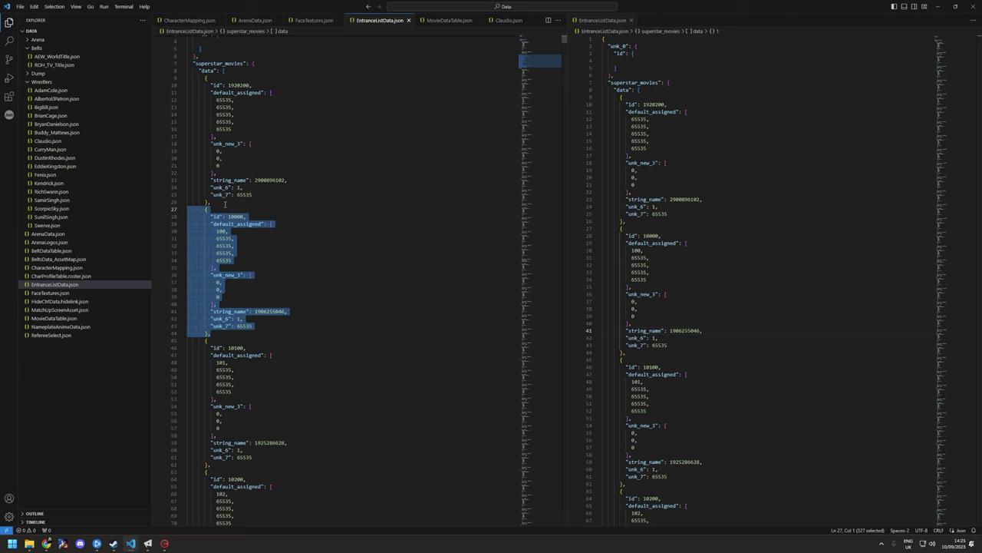
pyautogui.click(227, 205)
pyautogui.hotkey('ctrl', 'v')
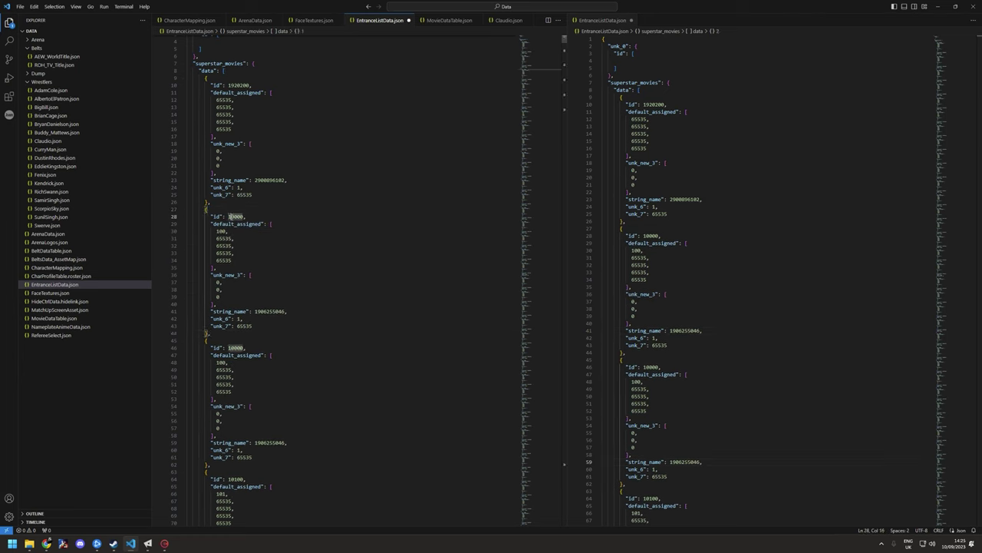
# Copy the superstar id 47500 from MovieDataTable.json and set it as the first duplicated entry's id in EntranceListData.json.
pyautogui.click(440, 23)
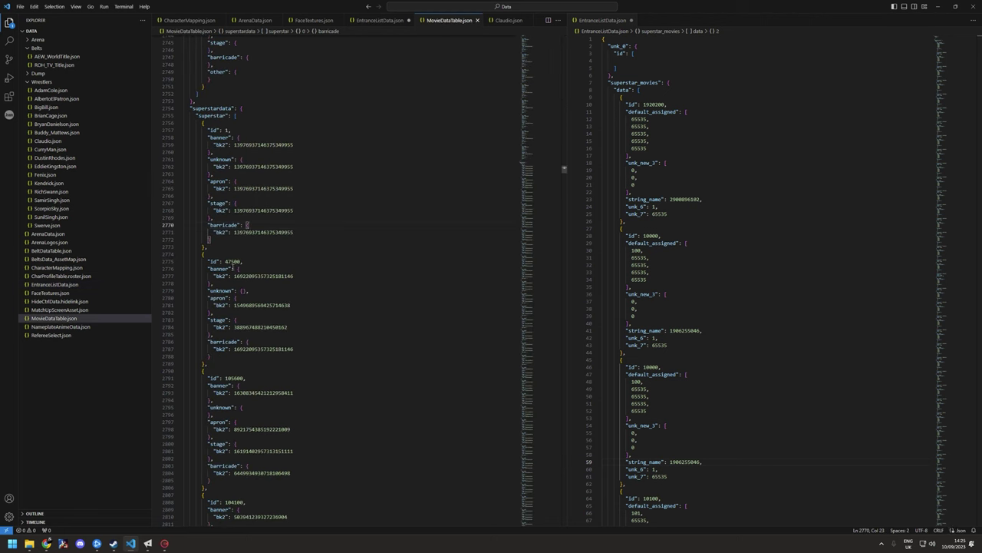
pyautogui.click(233, 261)
pyautogui.doubleClick(231, 261)
pyautogui.hotkey('ctrl', 'c')
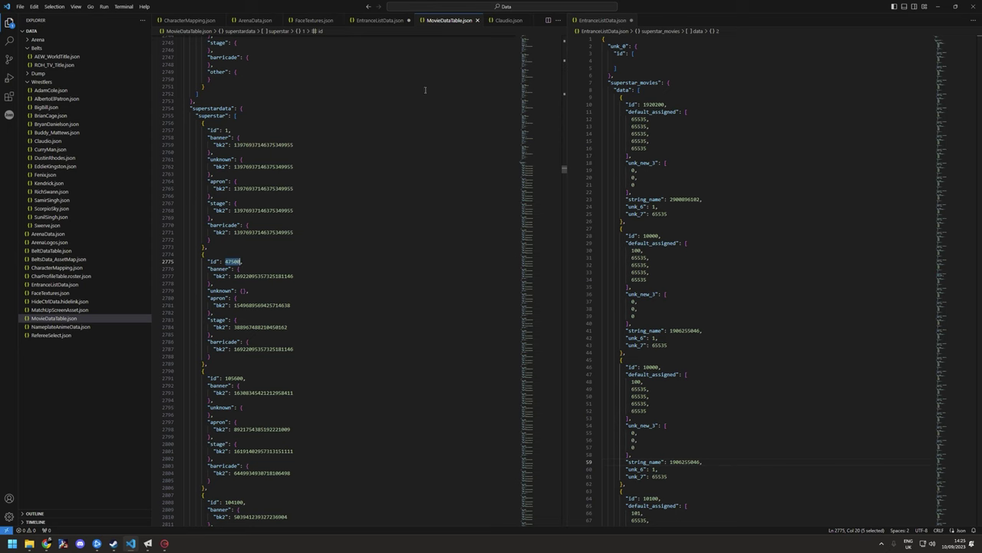
pyautogui.click(380, 21)
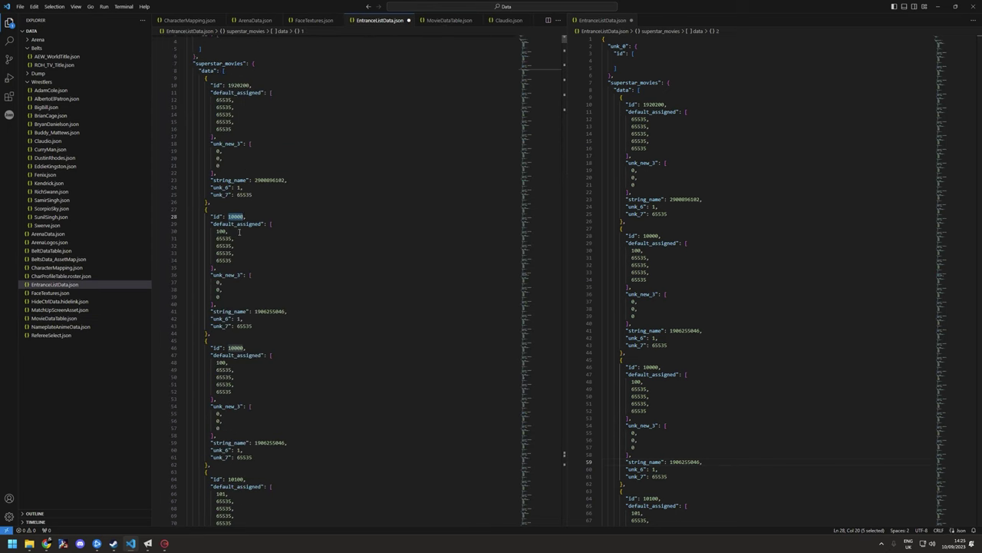
pyautogui.hotkey('ctrl', 'v')
# Set the first default_assigned value of the 47500 entry to 475, matching its id without the last two zeros.
pyautogui.doubleClick(221, 231)
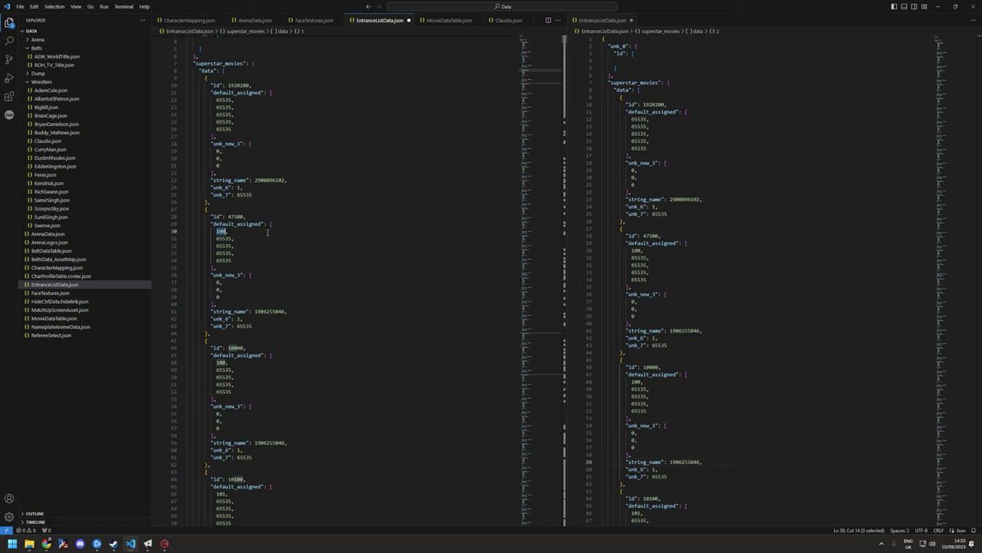
pyautogui.write('475,')
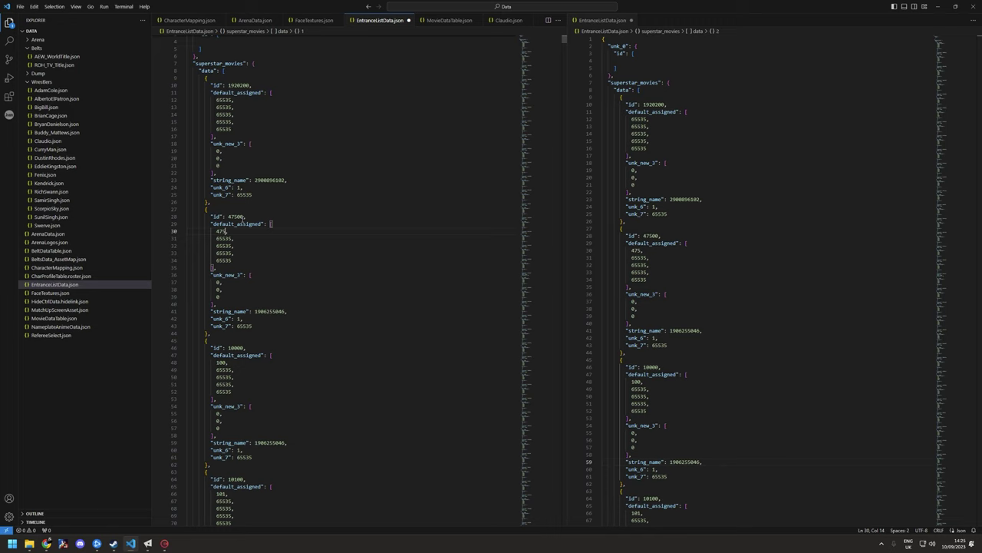
pyautogui.moveTo(244, 217); pyautogui.dragTo(239, 217)
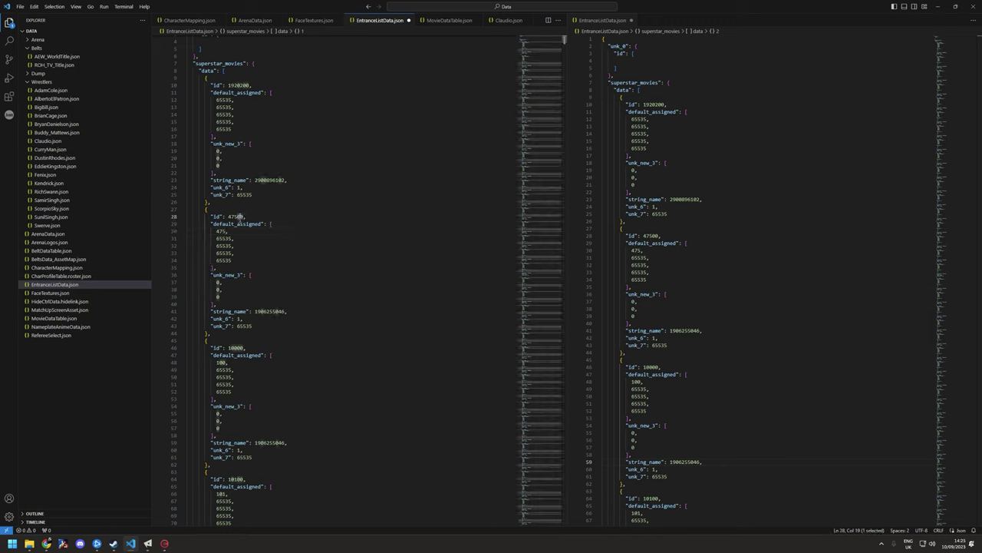
pyautogui.click(280, 320)
# Copy Claudio Castagnoli's string ID from Meta, set the 47500 entry's string_name to 247995210, and save EntranceListData.json.
pyautogui.click(148, 543)
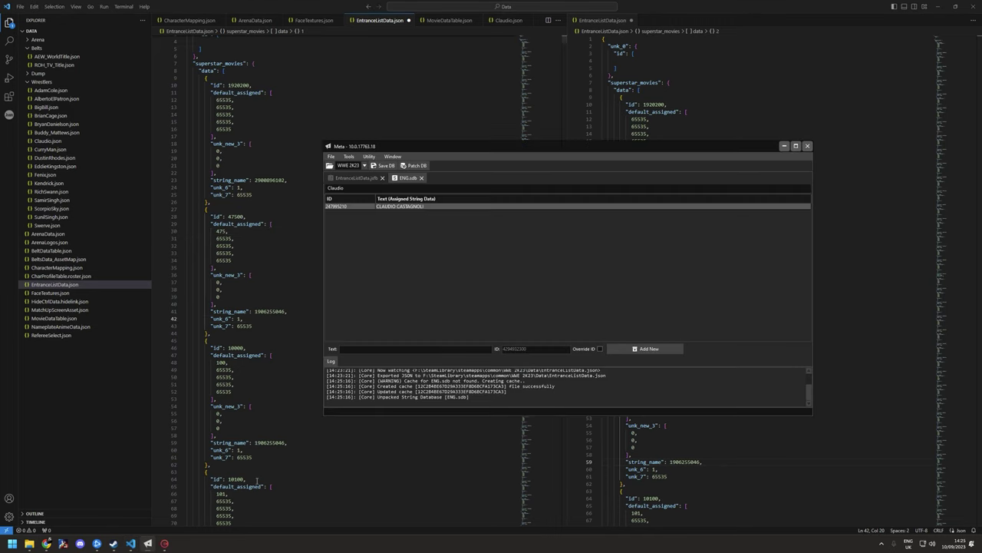
pyautogui.doubleClick(360, 206)
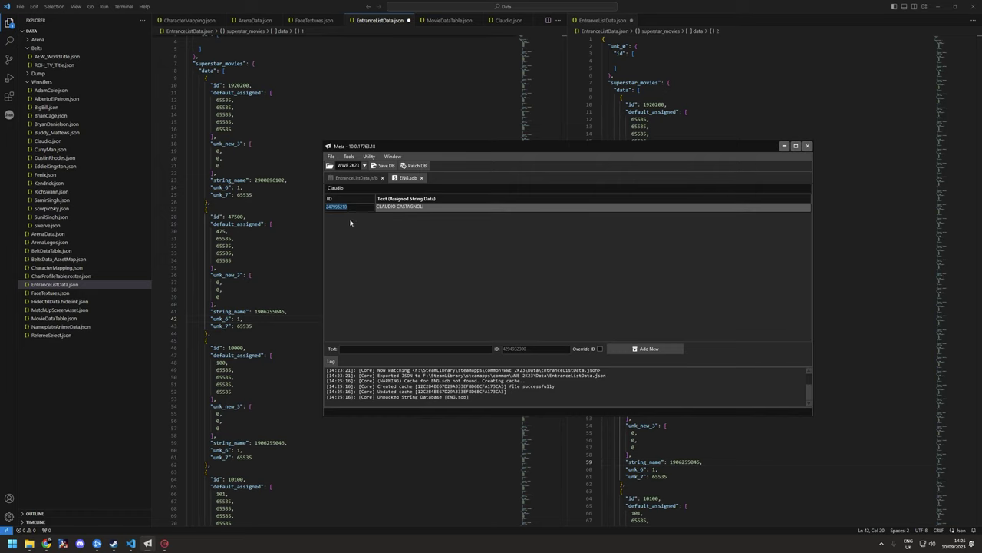
pyautogui.hotkey('alt', 'Tab')
pyautogui.doubleClick(269, 311)
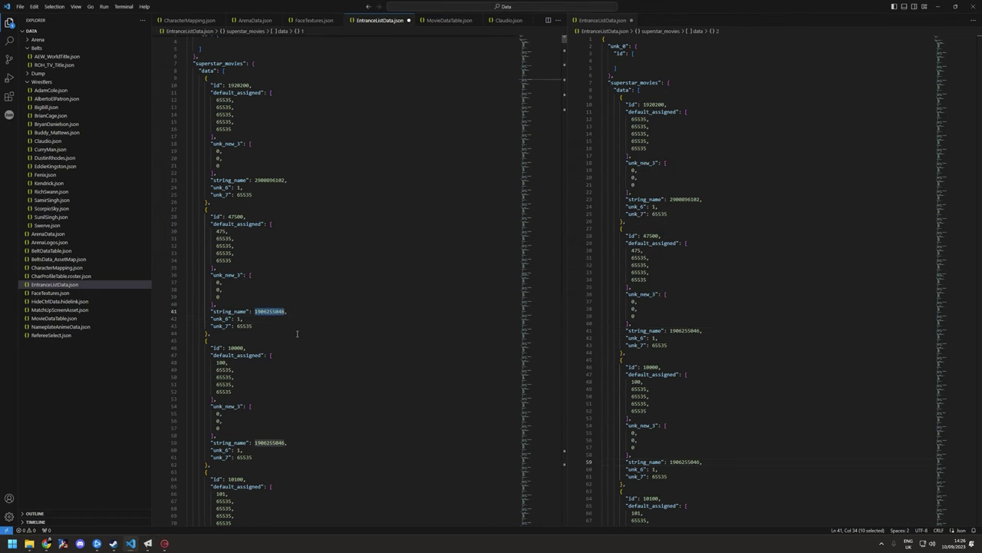
pyautogui.write('247995210')
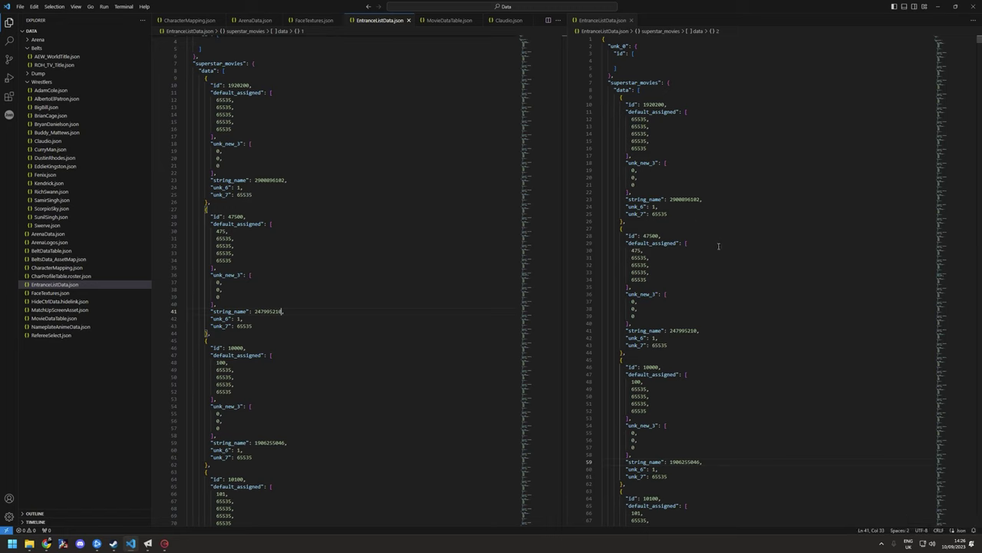
# Review the whole 47500 entry in the second editor group and check Meta's log for the EntranceListData import.
pyautogui.click(728, 277)
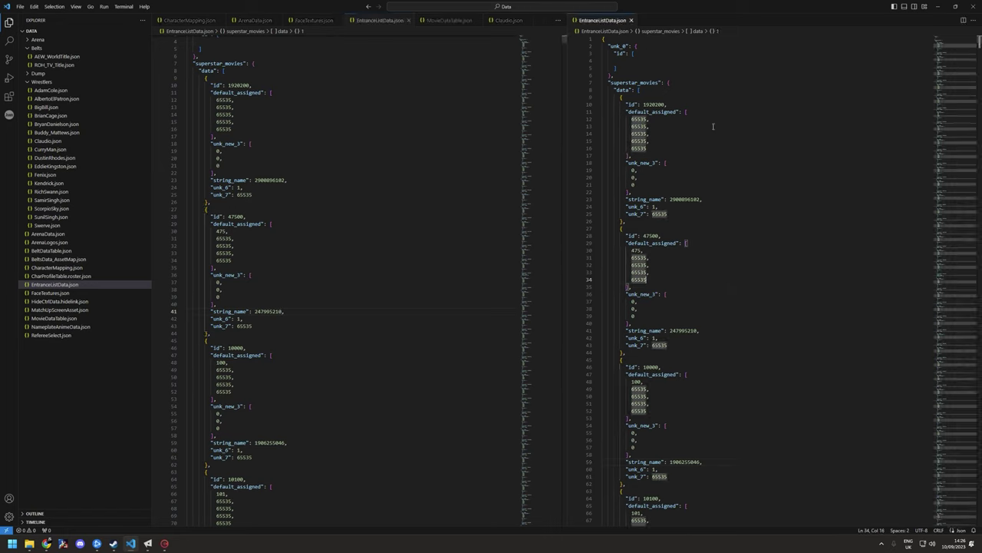
pyautogui.moveTo(628, 352); pyautogui.dragTo(599, 235)
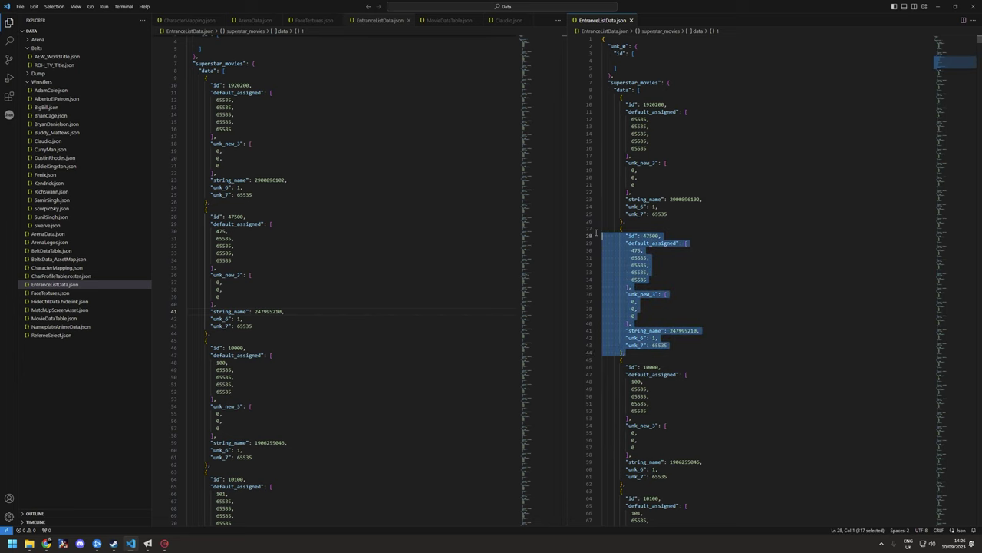
pyautogui.click(148, 544)
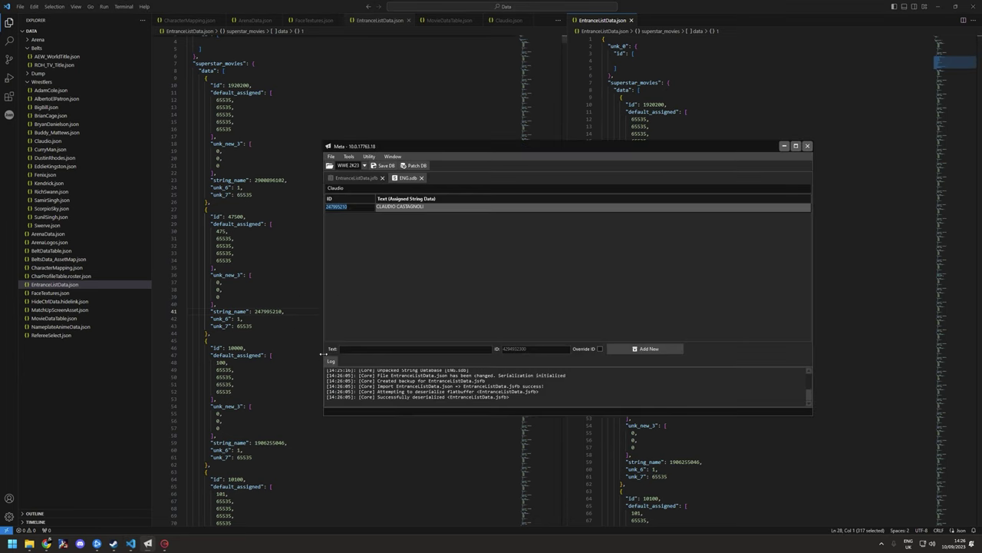
pyautogui.click(243, 255)
pyautogui.click(243, 256)
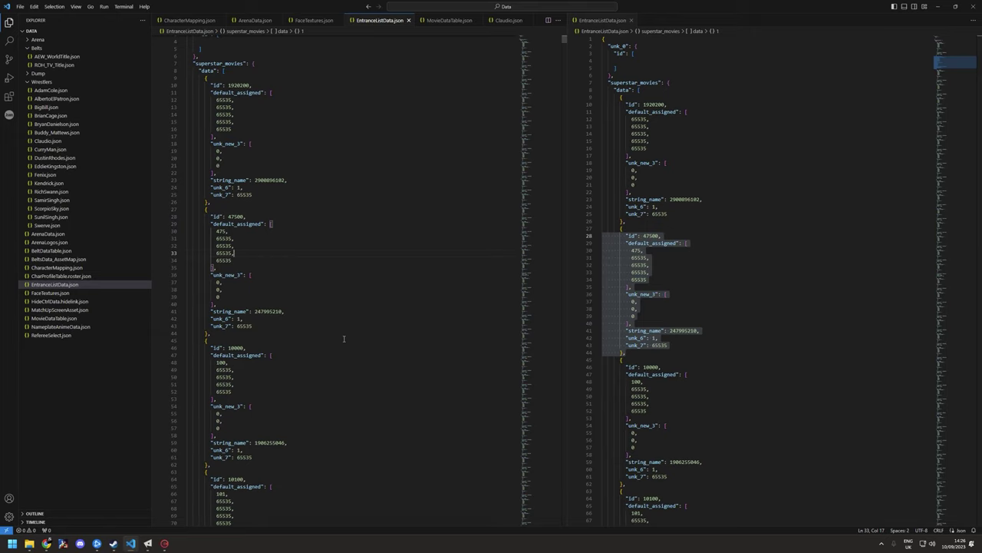
# Find the stage_ramp_movies section in EntranceListData.json and locate its id 10000 entry.
pyautogui.click(310, 222)
pyautogui.click(302, 209)
pyautogui.hotkey('ctrl', 'f')
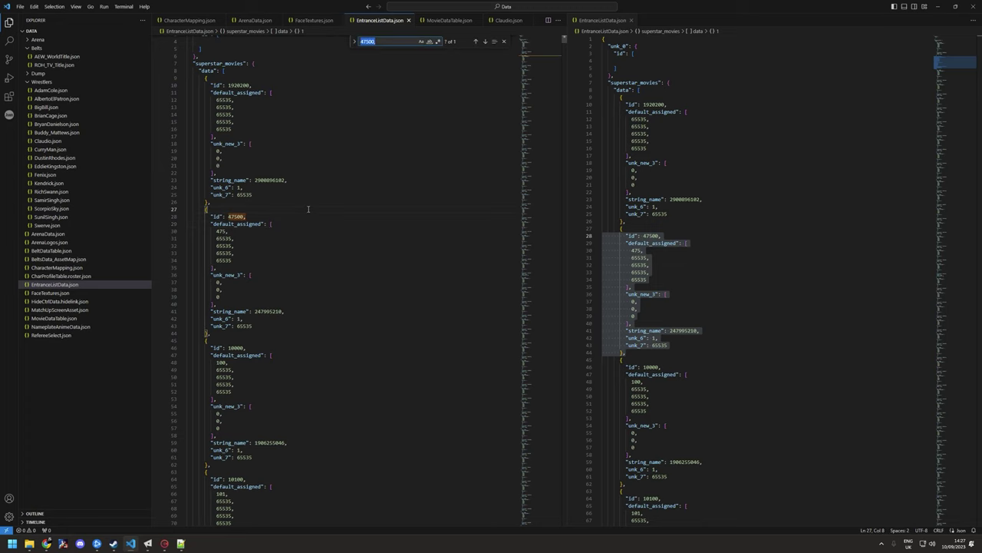
pyautogui.write('stage_ramp_')
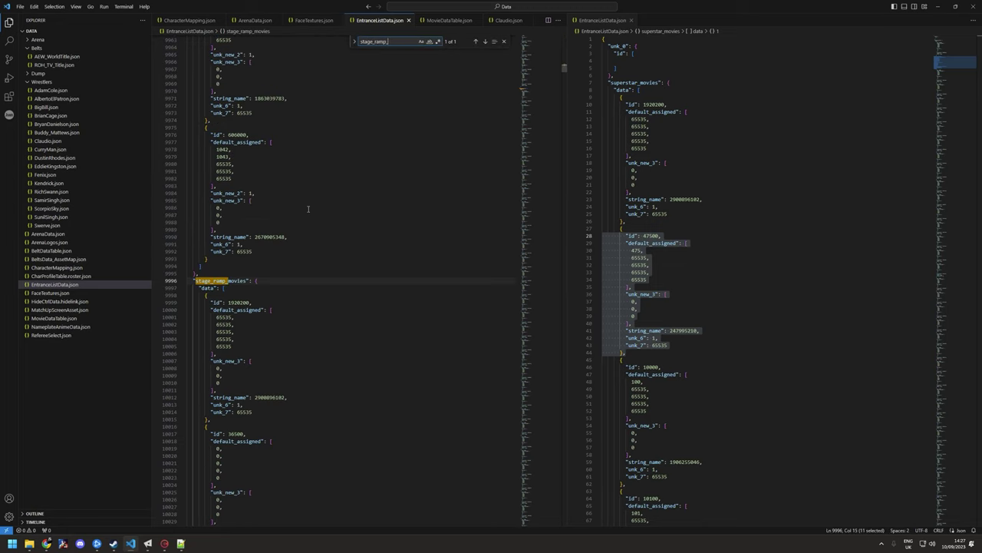
pyautogui.write('movies')
pyautogui.scroll(-11, 308, 269)
pyautogui.scroll(-9, 309, 331)
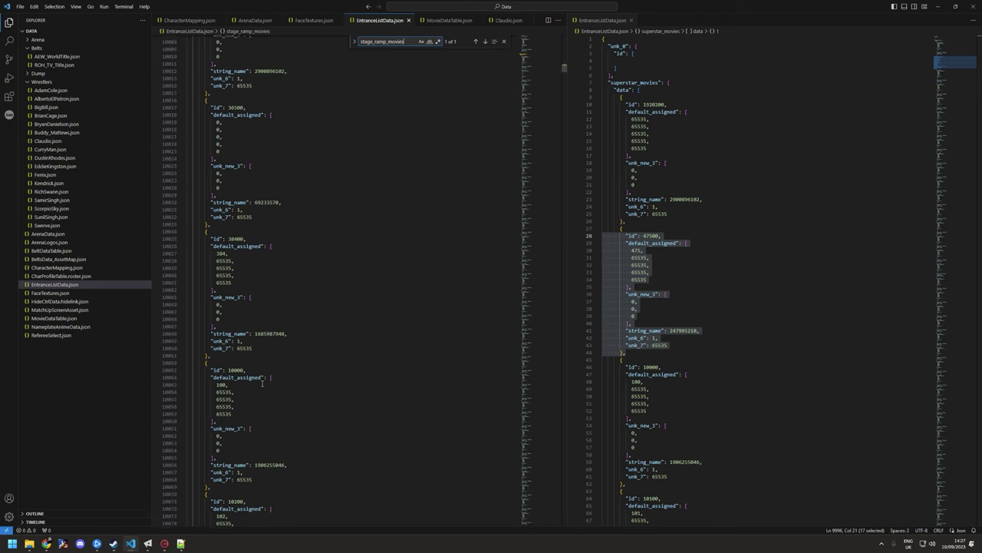
# Duplicate the id 10000 entry in the stage_ramp_movies section of EntranceListData.json directly below itself.
pyautogui.click(233, 254)
pyautogui.doubleClick(232, 254)
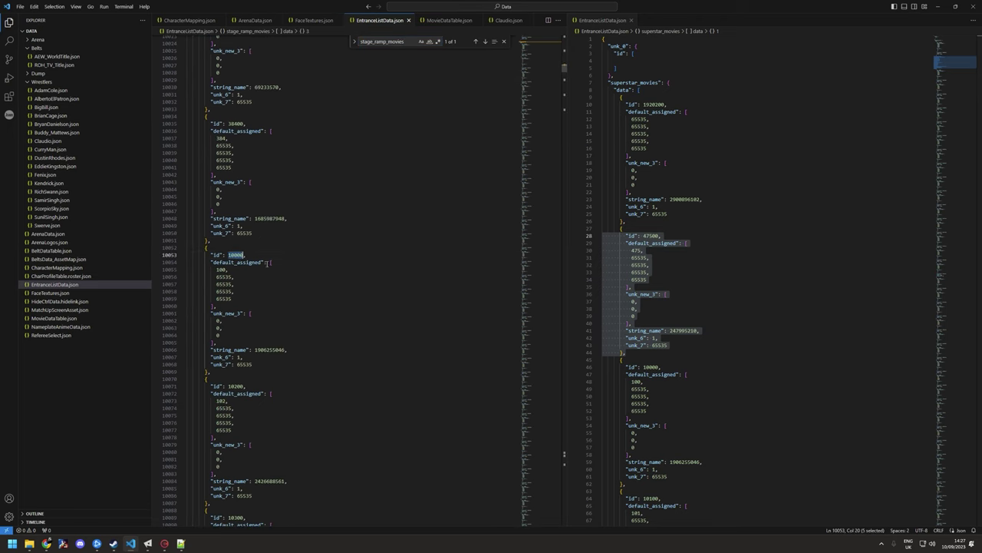
pyautogui.moveTo(211, 371); pyautogui.dragTo(217, 249)
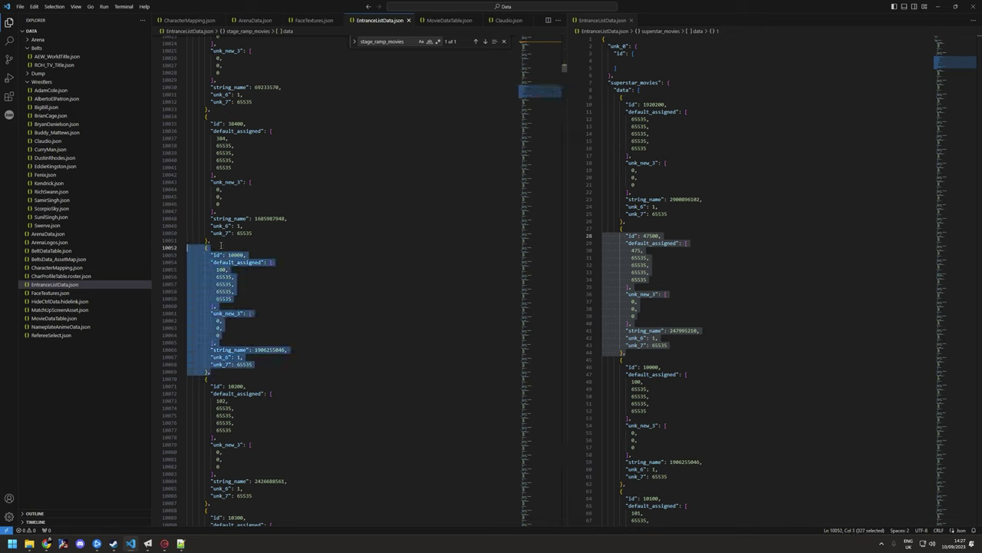
pyautogui.hotkey('ctrl', 'c')
pyautogui.press('Right')
pyautogui.hotkey('ctrl', 'v')
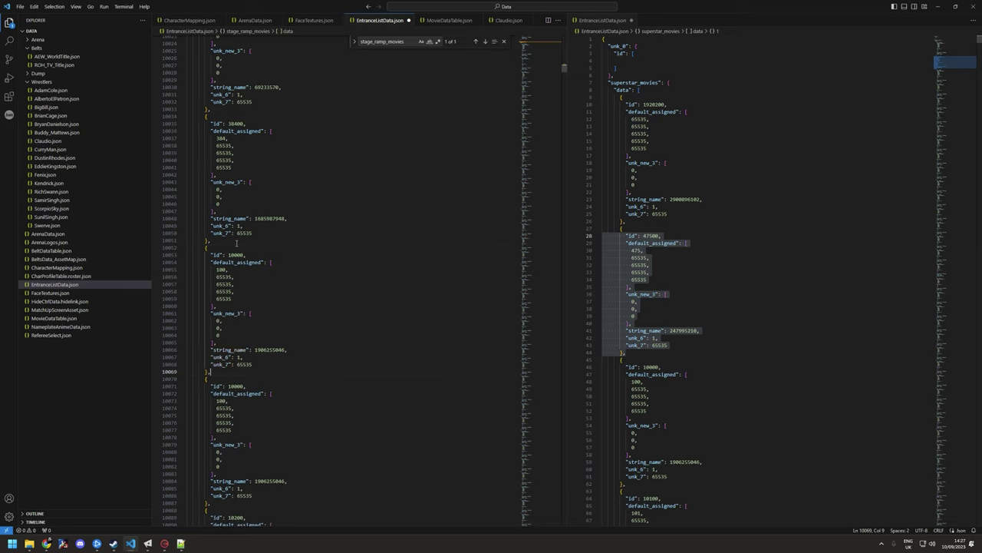
# In the upper duplicated stage_ramp_movies entry, set the id to 47500 and the first default_assigned value to 475.
pyautogui.doubleClick(651, 235)
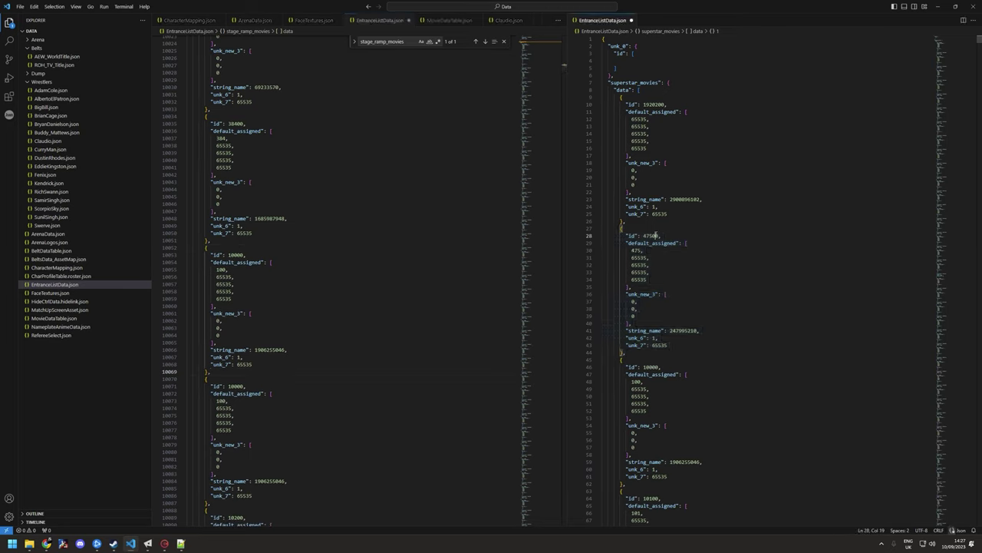
pyautogui.hotkey('ctrl', 'c')
pyautogui.doubleClick(235, 254)
pyautogui.hotkey('ctrl', 'v')
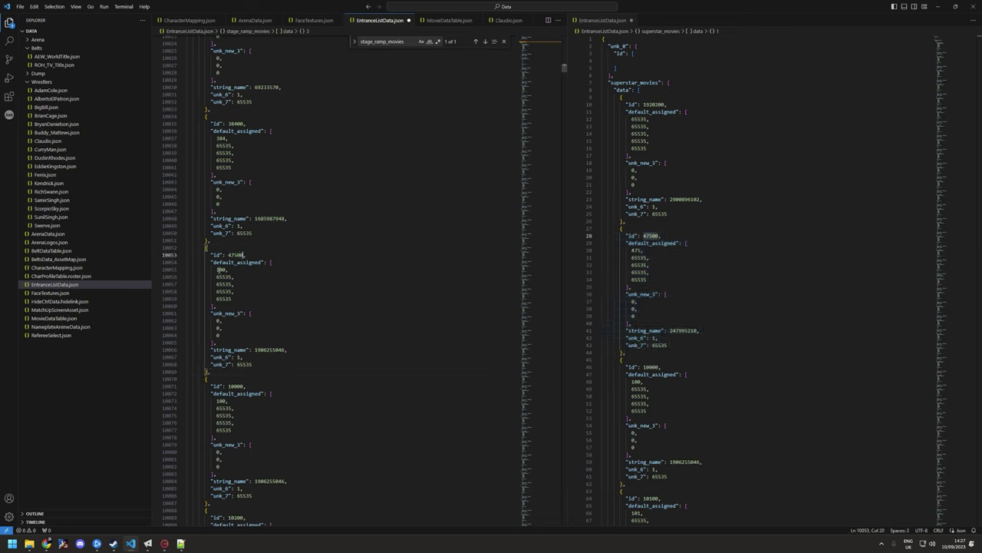
pyautogui.doubleClick(222, 270)
pyautogui.write('475,')
# Copy string_name 247995210 from the superstar_movies entry into the stage_ramp_movies 47500 entry and save EntranceListData.json.
pyautogui.doubleClick(683, 330)
pyautogui.click(270, 349)
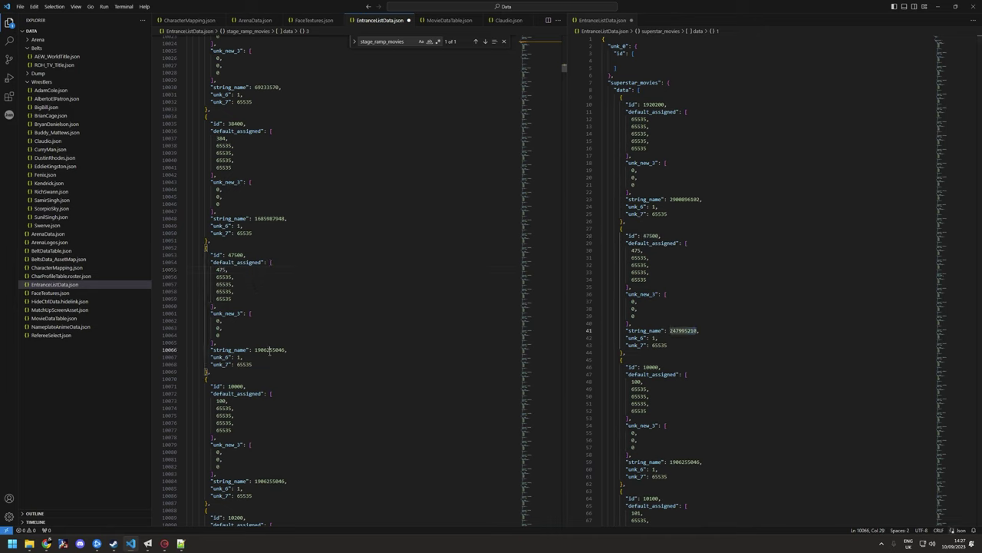
pyautogui.doubleClick(269, 350)
pyautogui.hotkey('ctrl', 'v')
pyautogui.hotkey('ctrl', 's')
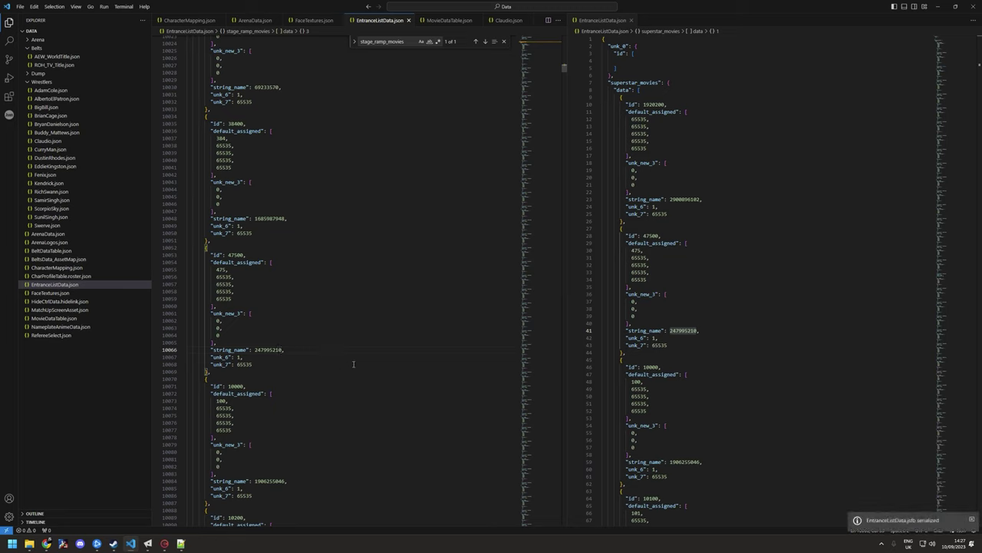
# Find the apron_ringpost_movies section and duplicate its id 10000 entry.
pyautogui.hotkey('ctrl', 'f')
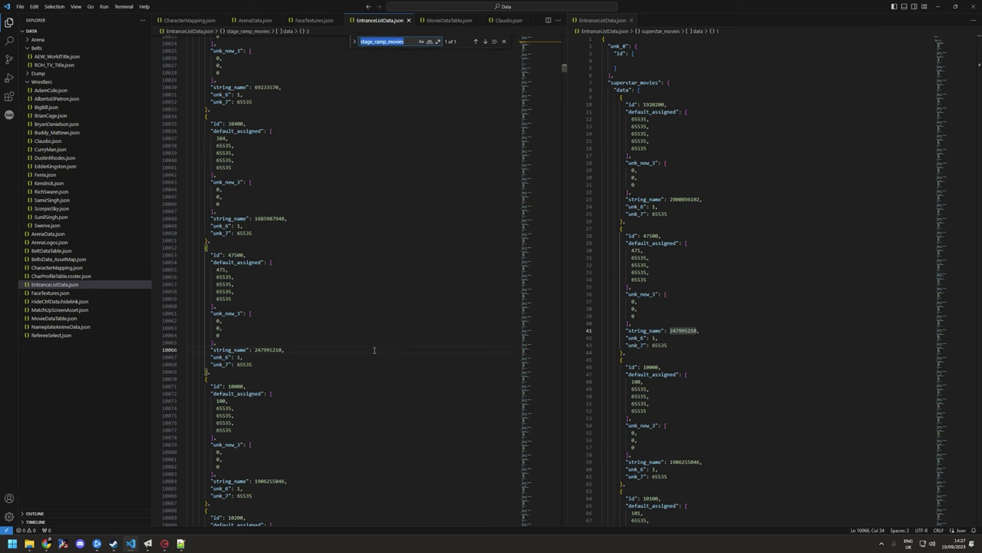
pyautogui.write('Apron_ringpost')
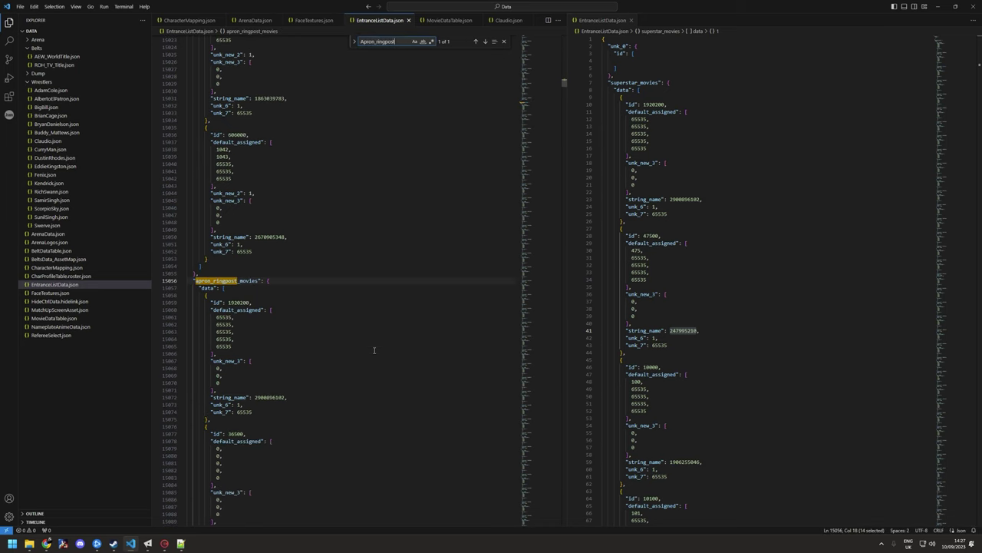
pyautogui.scroll(-3, 360, 325)
pyautogui.scroll(-6, 259, 329)
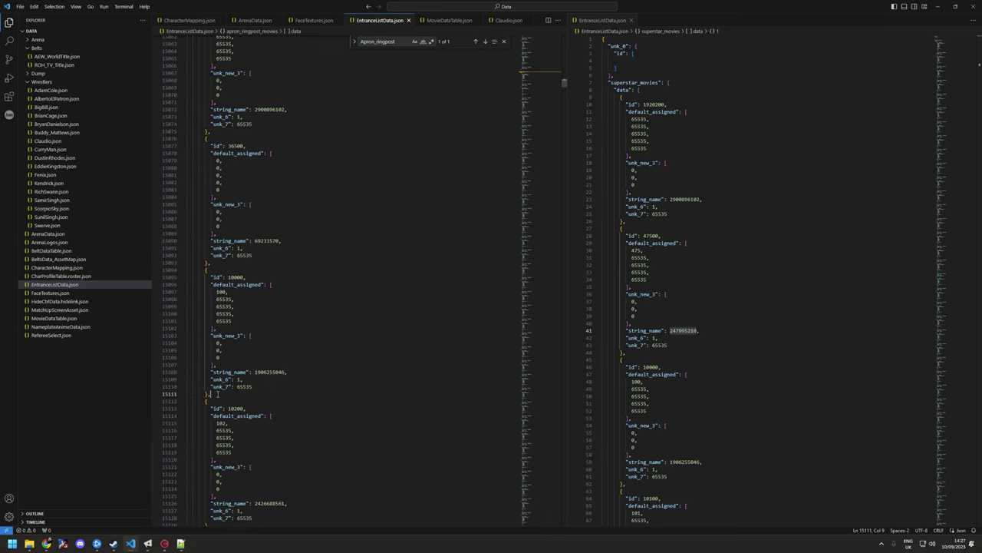
pyautogui.moveTo(213, 394); pyautogui.dragTo(183, 270)
pyautogui.click(240, 262)
pyautogui.press('Return')
pyautogui.hotkey('ctrl', 'v')
# In the upper duplicated apron_ringpost_movies entry, set the id to 47500 and the first default_assigned value to 475.
pyautogui.doubleClick(652, 235)
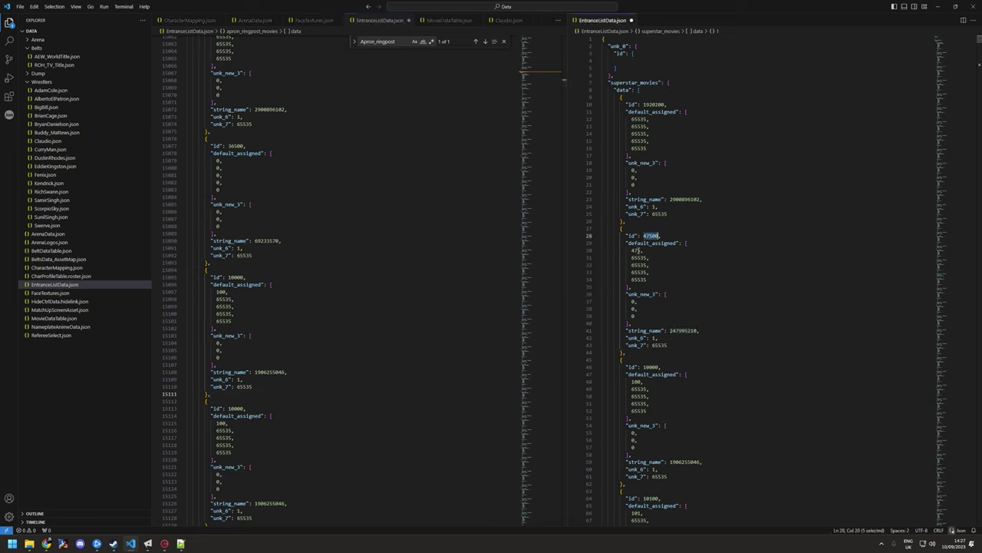
pyautogui.hotkey('ctrl', 'c')
pyautogui.doubleClick(236, 277)
pyautogui.hotkey('ctrl', 'v')
pyautogui.click(220, 291)
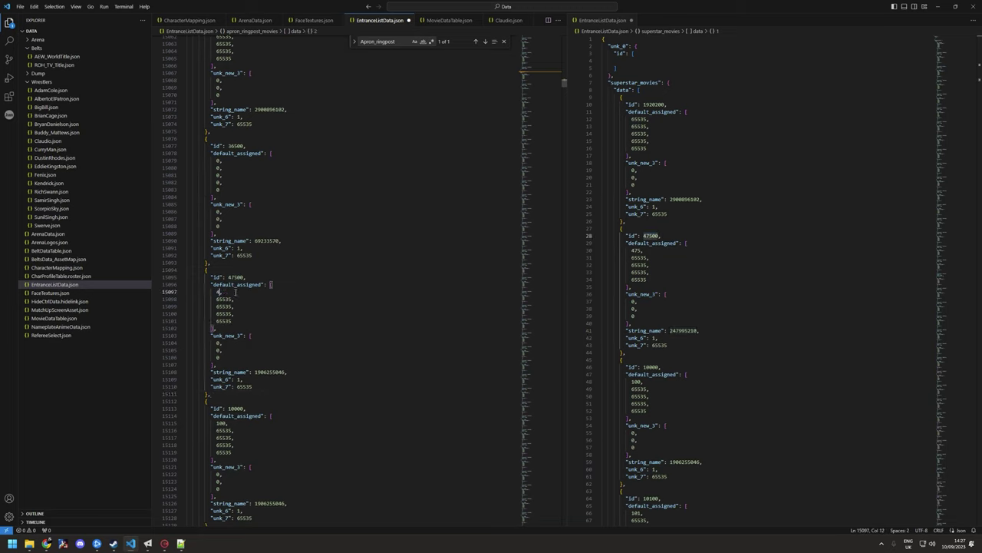
pyautogui.doubleClick(221, 292)
pyautogui.write('475')
# Set the apron_ringpost_movies 47500 entry's string_name to 247995210 and save the file.
pyautogui.doubleClick(683, 330)
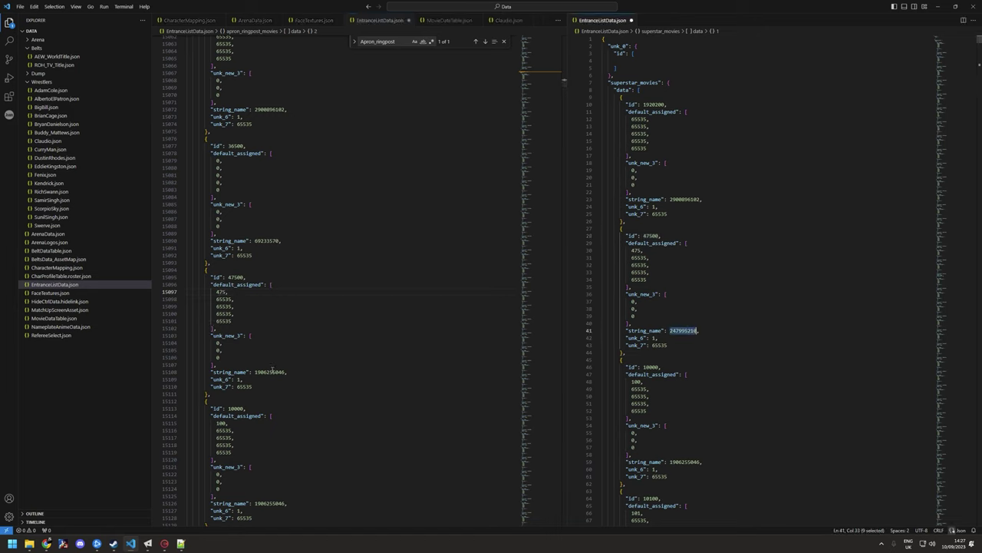
pyautogui.hotkey('ctrl', 'c')
pyautogui.doubleClick(268, 371)
pyautogui.hotkey('ctrl', 'v')
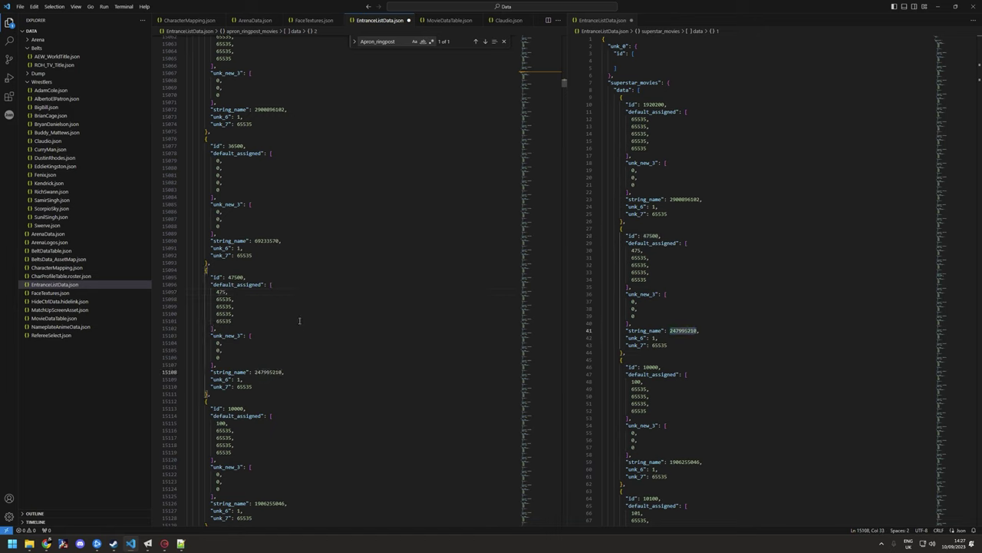
pyautogui.click(300, 321)
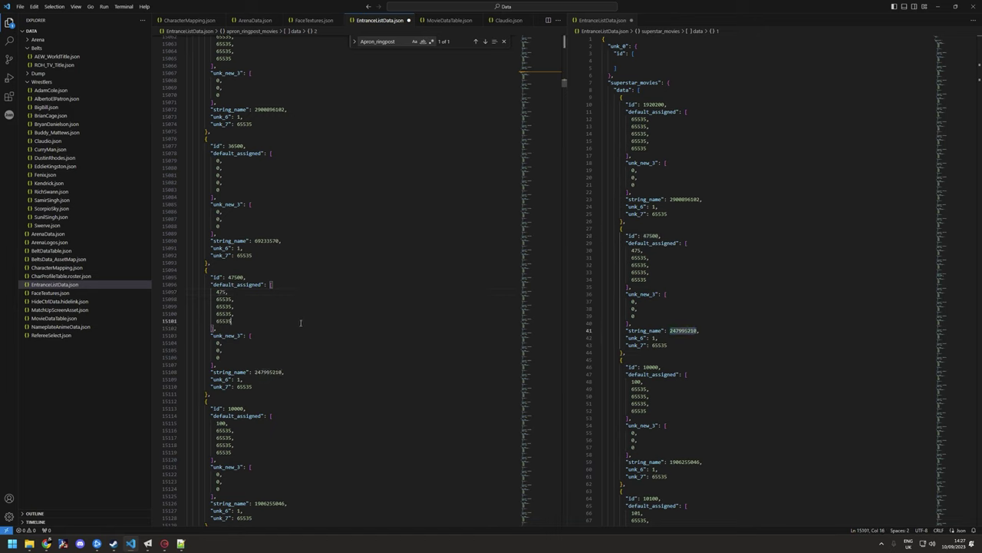
pyautogui.click(350, 308)
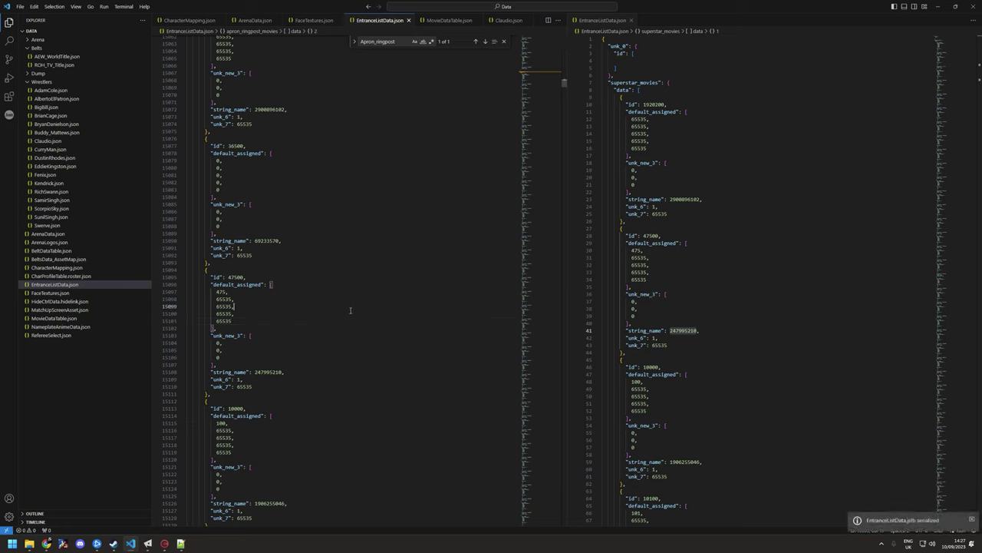
# Find the banner_movies section and duplicate its id 10000 entry directly below itself.
pyautogui.hotkey('ctrl', 'f')
pyautogui.write('bann')
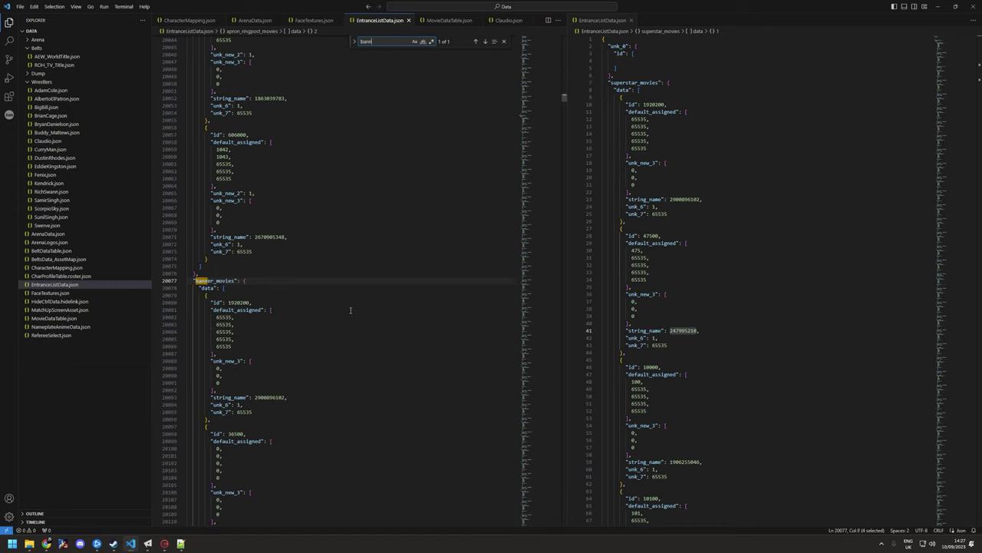
pyautogui.write('er_movies')
pyautogui.scroll(-5, 361, 389)
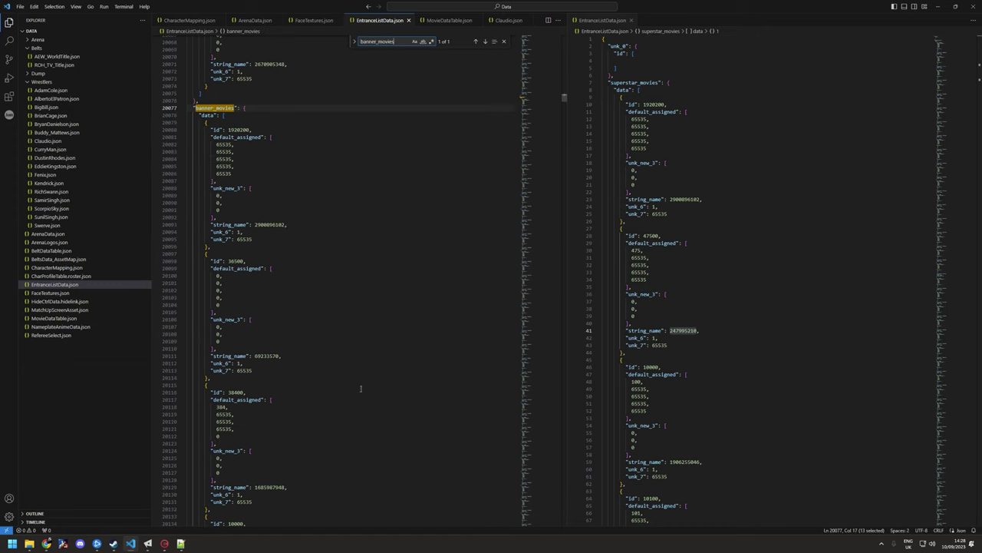
pyautogui.scroll(-6, 283, 337)
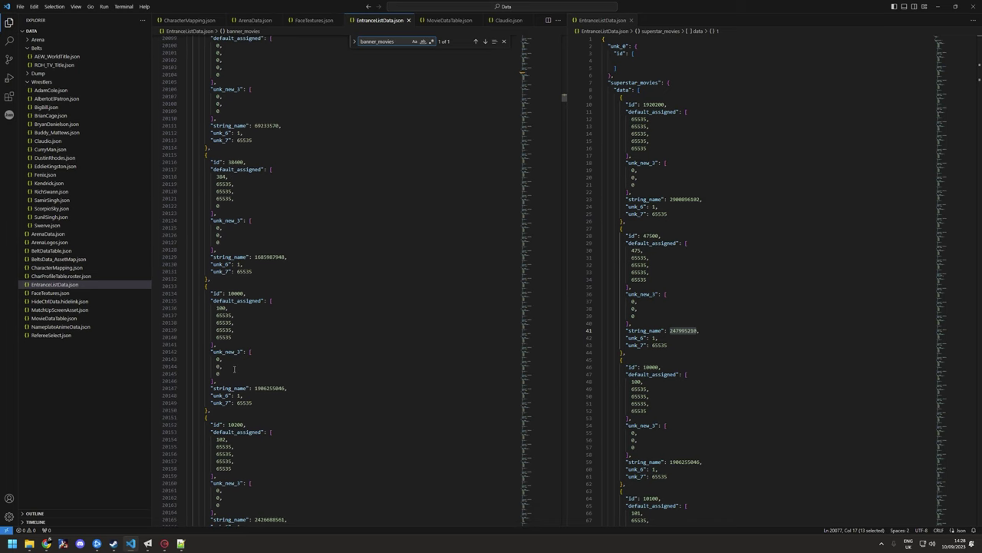
pyautogui.moveTo(214, 414); pyautogui.dragTo(187, 285)
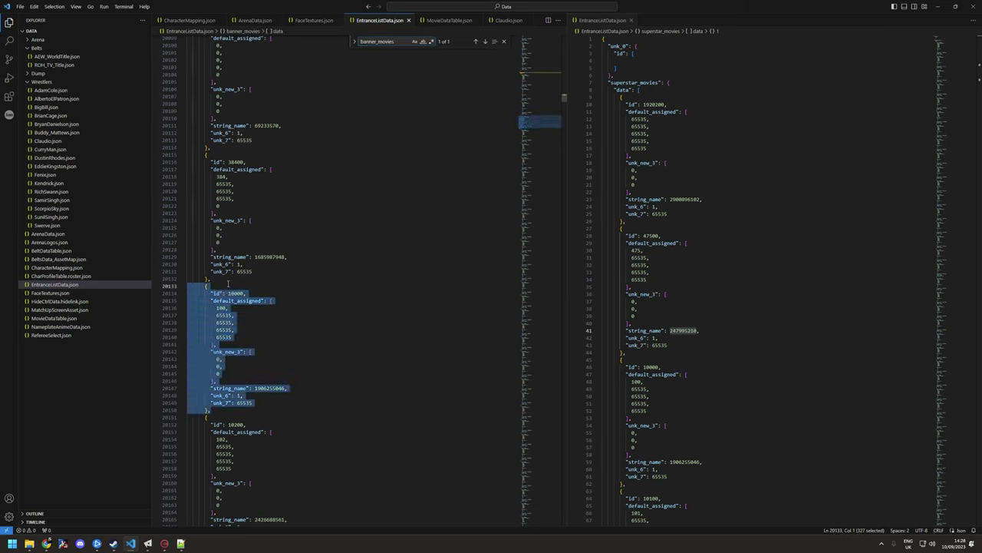
pyautogui.hotkey('ctrl', 'c')
pyautogui.press('Right')
pyautogui.hotkey('ctrl', 'v')
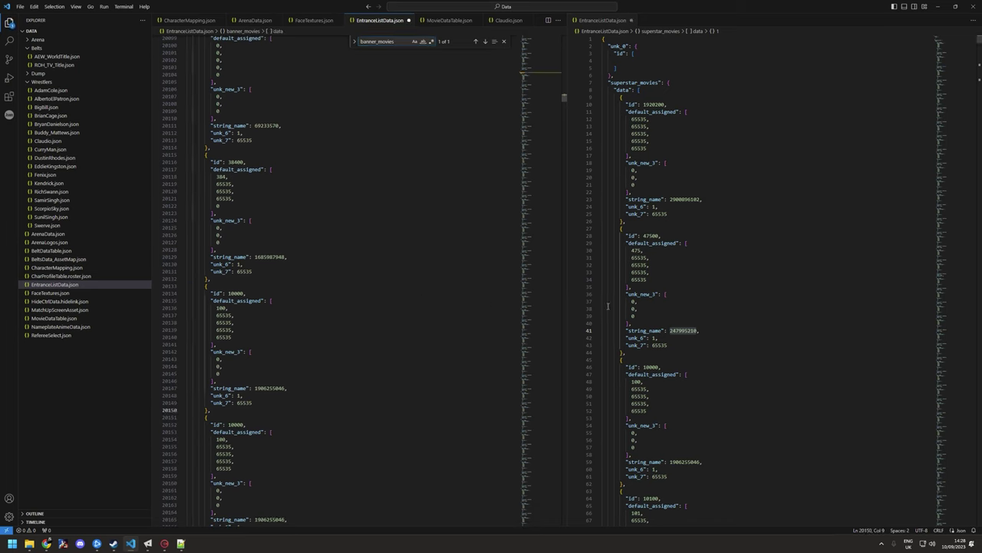
# In the upper duplicated banner_movies entry, set the id to 47500 and the first default_assigned value to 475.
pyautogui.doubleClick(651, 236)
pyautogui.hotkey('ctrl', 'c')
pyautogui.doubleClick(235, 293)
pyautogui.hotkey('ctrl', 'v')
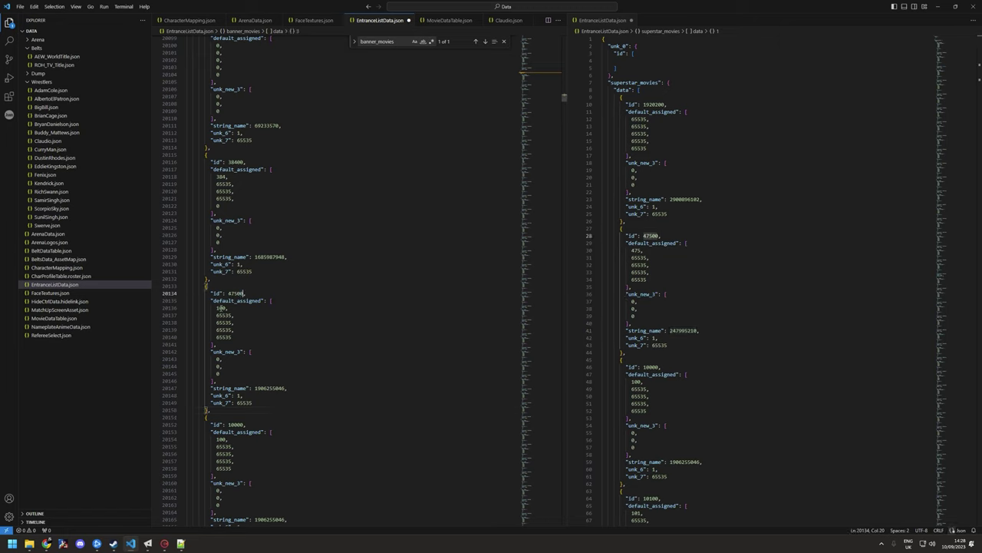
pyautogui.doubleClick(221, 308)
pyautogui.write('475,')
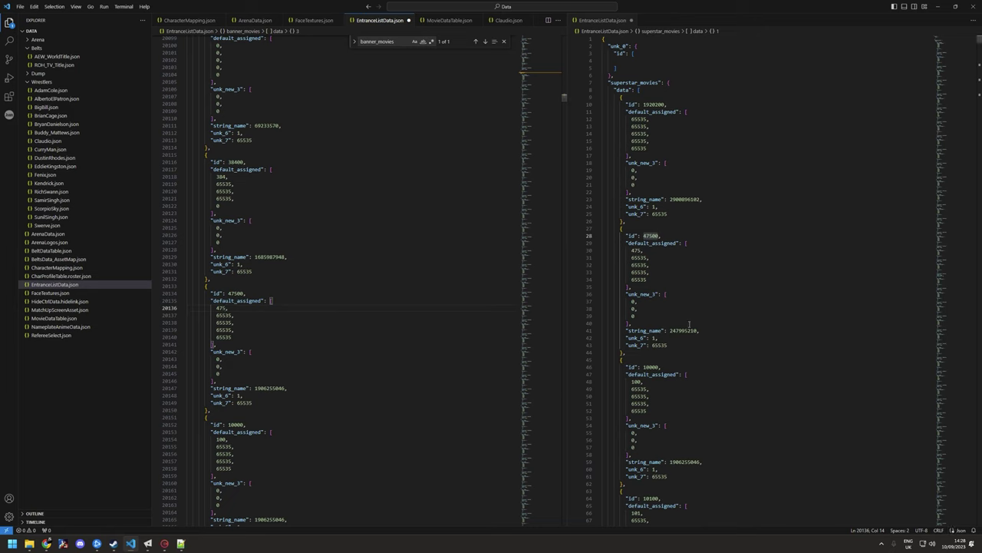
# Set the banner_movies 47500 entry's string_name to 247995210 and save the file.
pyautogui.doubleClick(682, 330)
pyautogui.hotkey('ctrl', 'c')
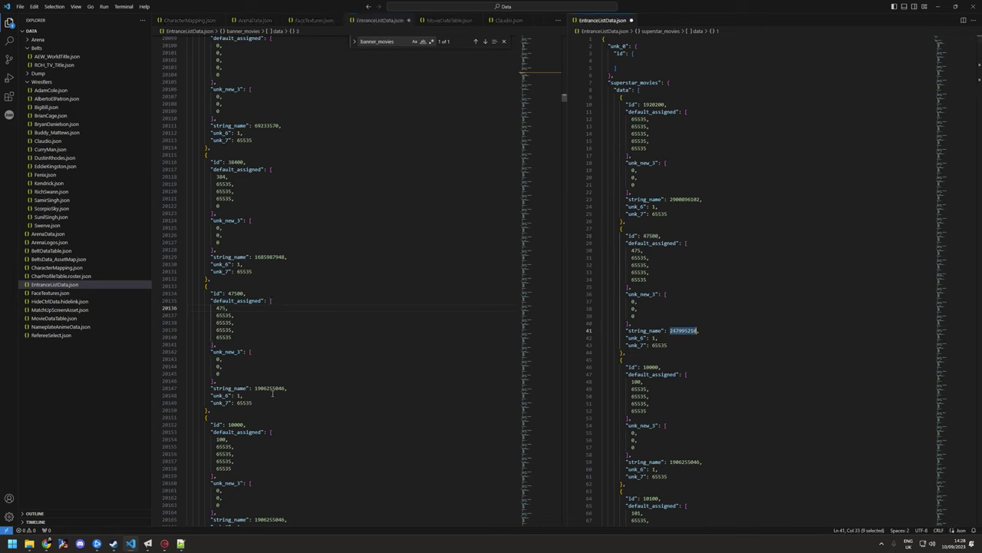
pyautogui.doubleClick(270, 388)
pyautogui.hotkey('ctrl', 'v')
pyautogui.click(312, 403)
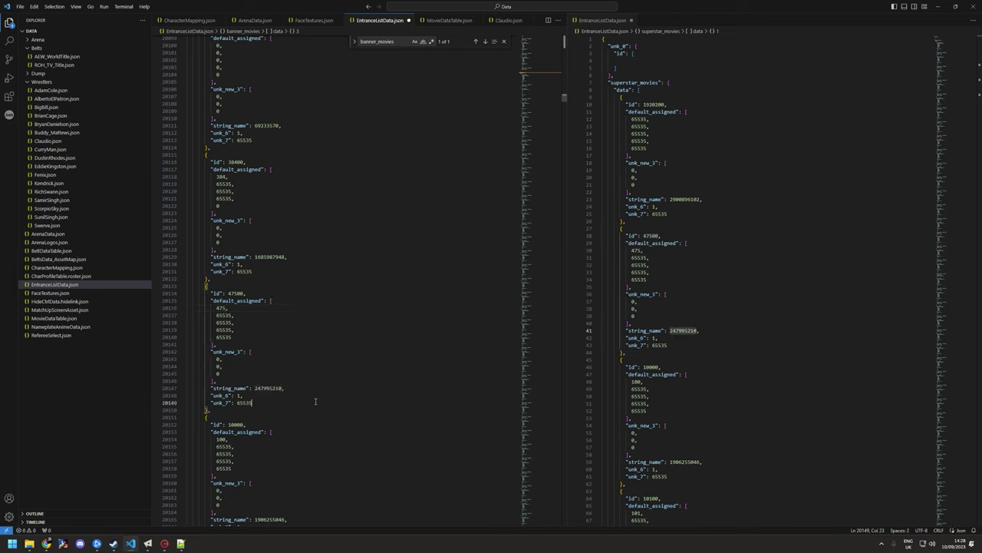
pyautogui.hotkey('ctrl', 's')
# Find the barricade_movies section and duplicate its id 10000 entry.
pyautogui.hotkey('ctrl', 'f')
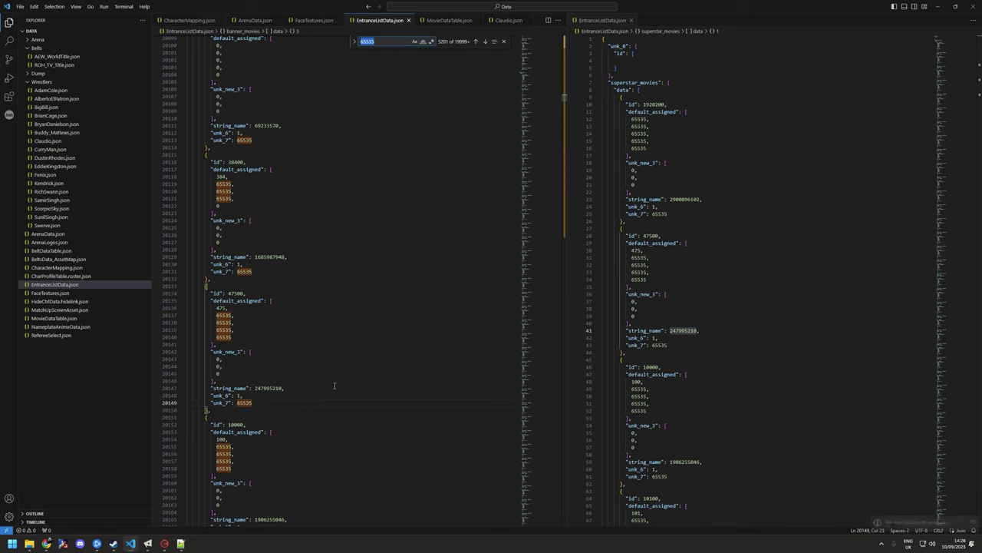
pyautogui.write('barric')
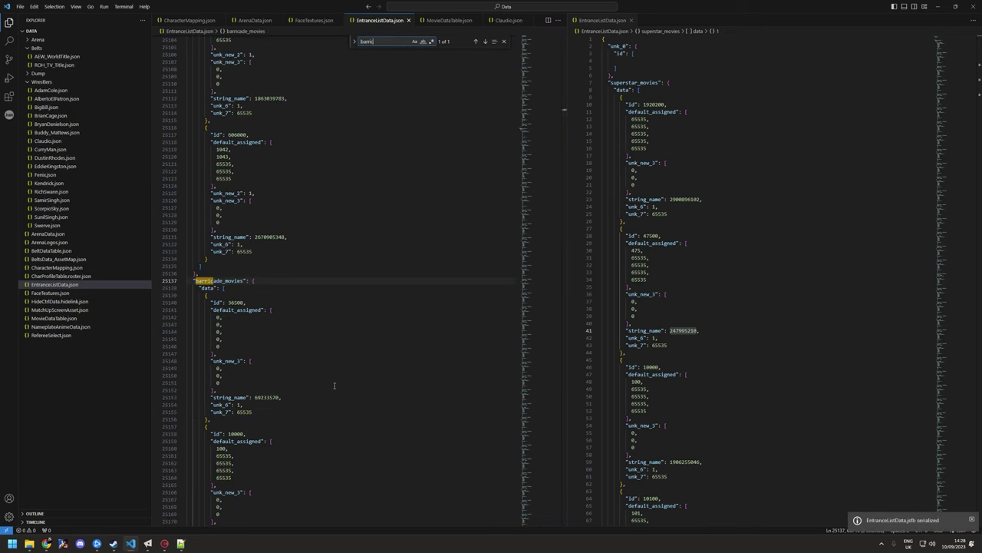
pyautogui.scroll(-5, 307, 400)
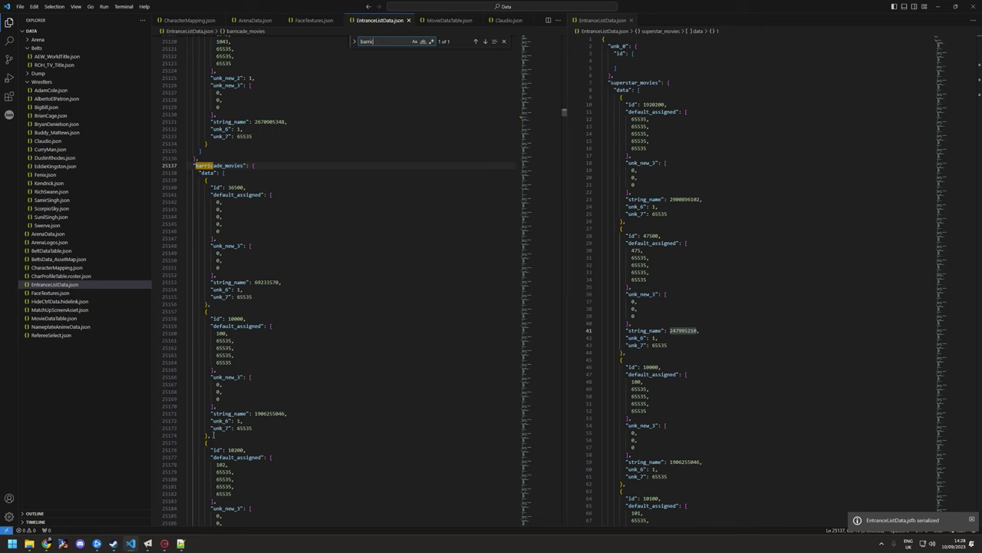
pyautogui.moveTo(213, 435); pyautogui.dragTo(236, 303)
pyautogui.click(236, 303)
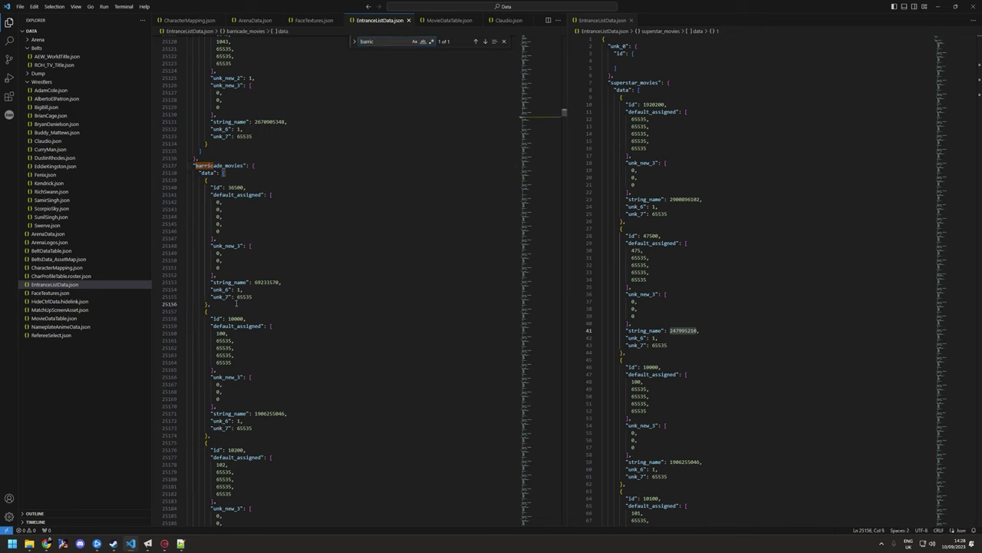
pyautogui.hotkey('ctrl', 'v')
# In the upper duplicated barricade_movies entry, set the id to 47500 and the first default_assigned value to 475.
pyautogui.doubleClick(653, 236)
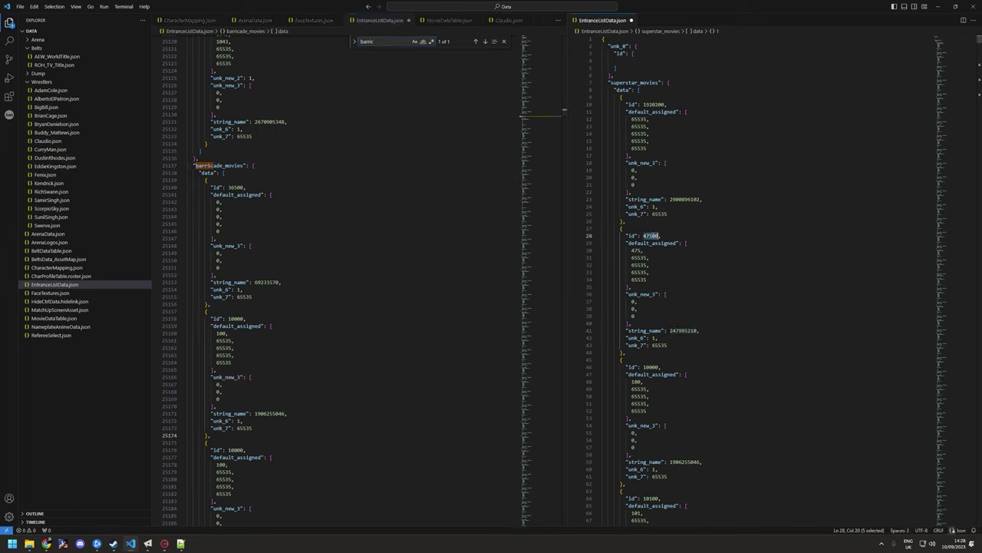
pyautogui.hotkey('ctrl', 'c')
pyautogui.doubleClick(235, 317)
pyautogui.hotkey('ctrl', 'v')
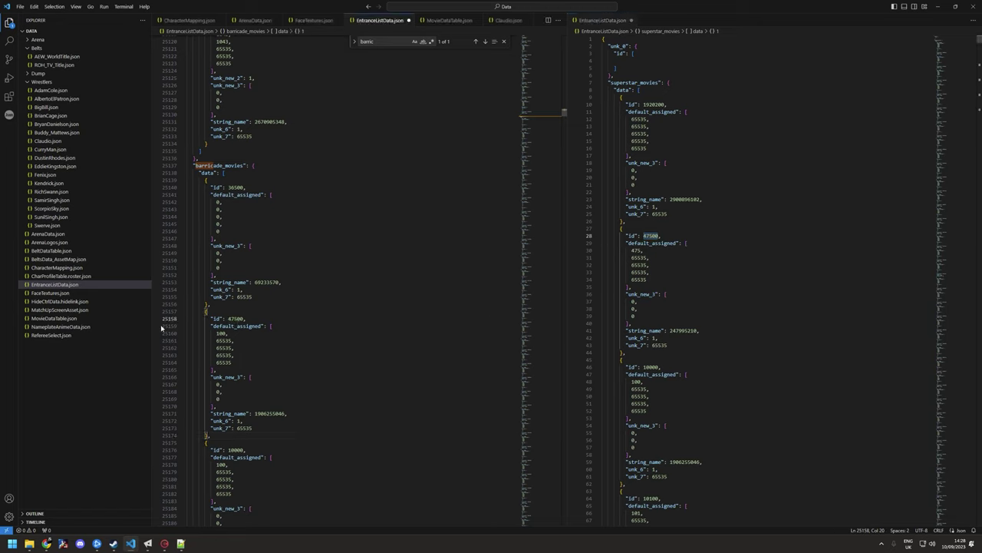
pyautogui.doubleClick(221, 333)
pyautogui.write('475,')
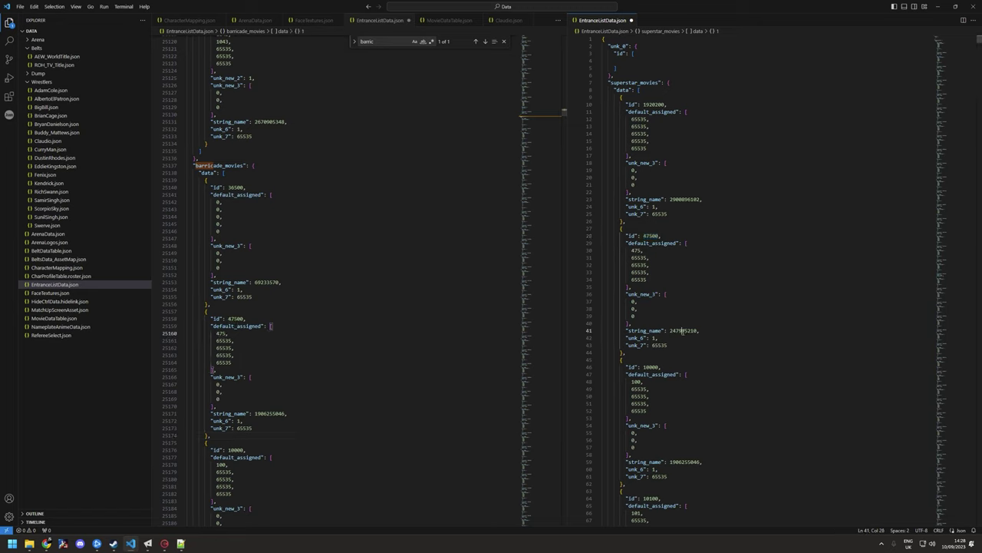
# Set the barricade_movies 47500 entry's string_name to 247995210 and save EntranceListData.json.
pyautogui.doubleClick(683, 330)
pyautogui.click(266, 409)
pyautogui.doubleClick(269, 413)
pyautogui.hotkey('ctrl', 'v')
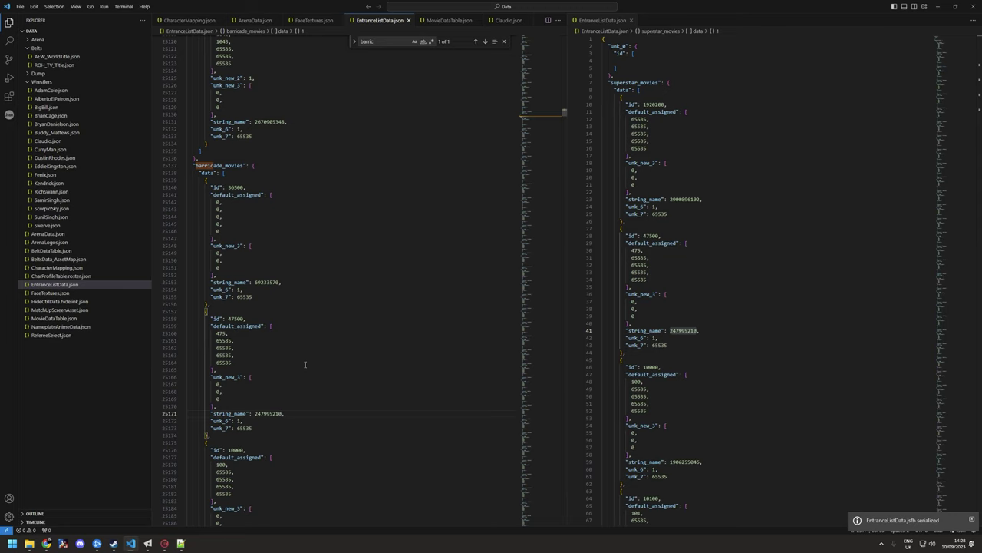
pyautogui.click(310, 366)
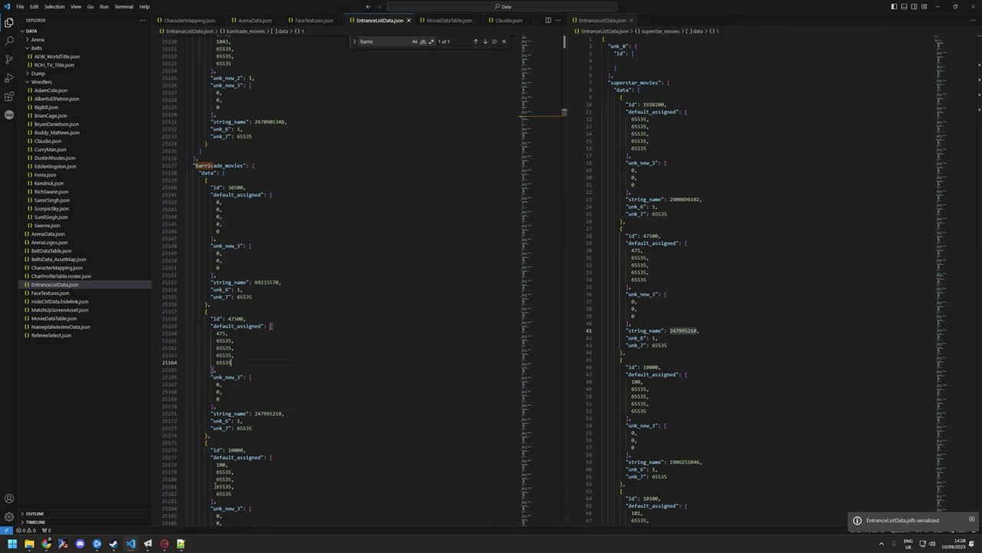
# Switch to WWE 2K23 and bring up its home menu.
pyautogui.moveTo(164, 542)
pyautogui.click(173, 515)
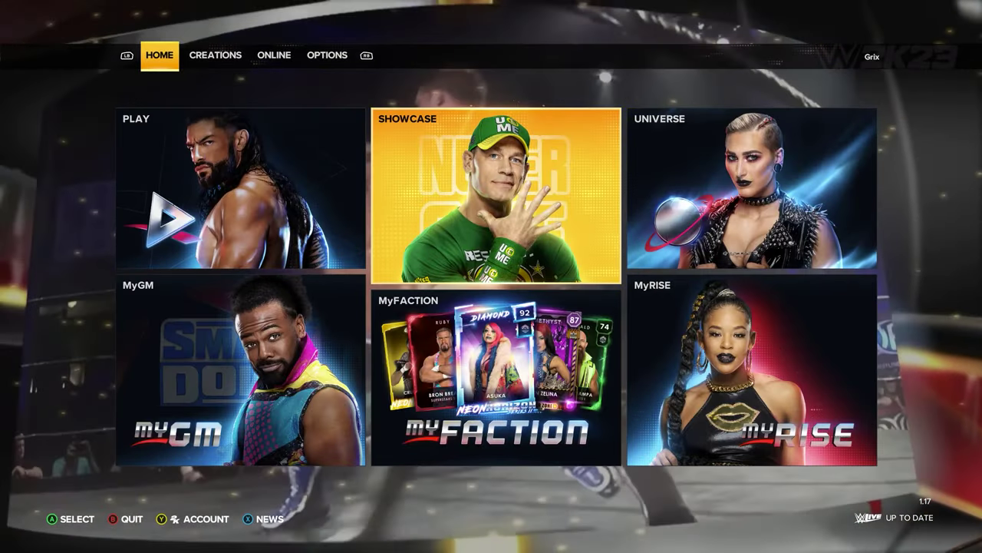
# Open the Create an Entrance editor for Akira Tozawa.
pyautogui.press('Right')
pyautogui.press('Down')
pyautogui.press('Left')
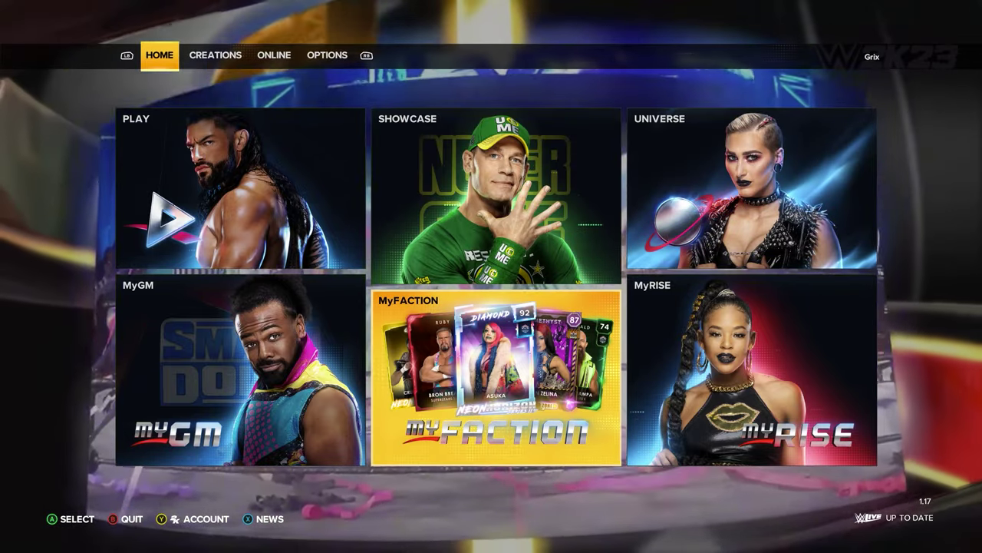
pyautogui.press('Right')
pyautogui.press('Up')
pyautogui.press('e')
pyautogui.press('Right')
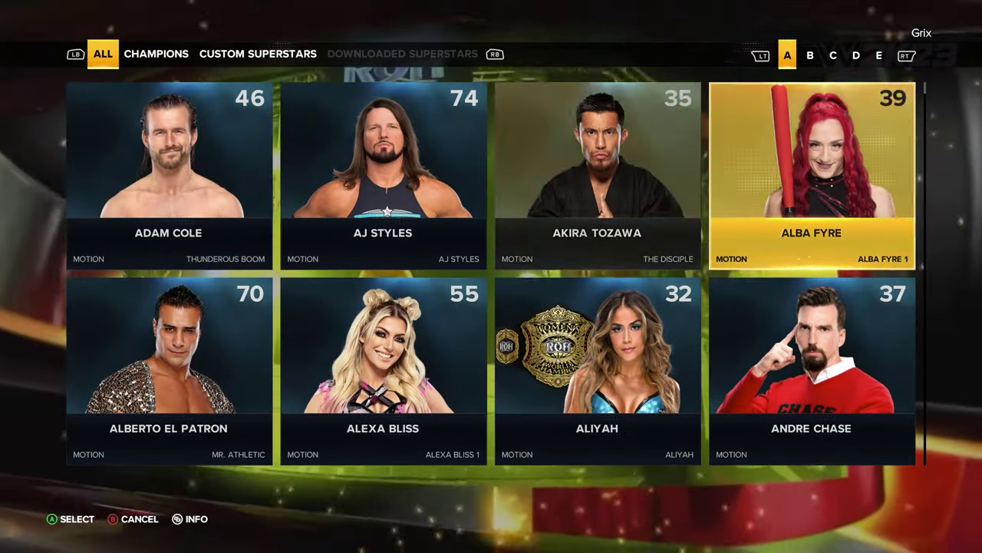
pyautogui.press('Left')
pyautogui.press('Return')
pyautogui.press('Return')
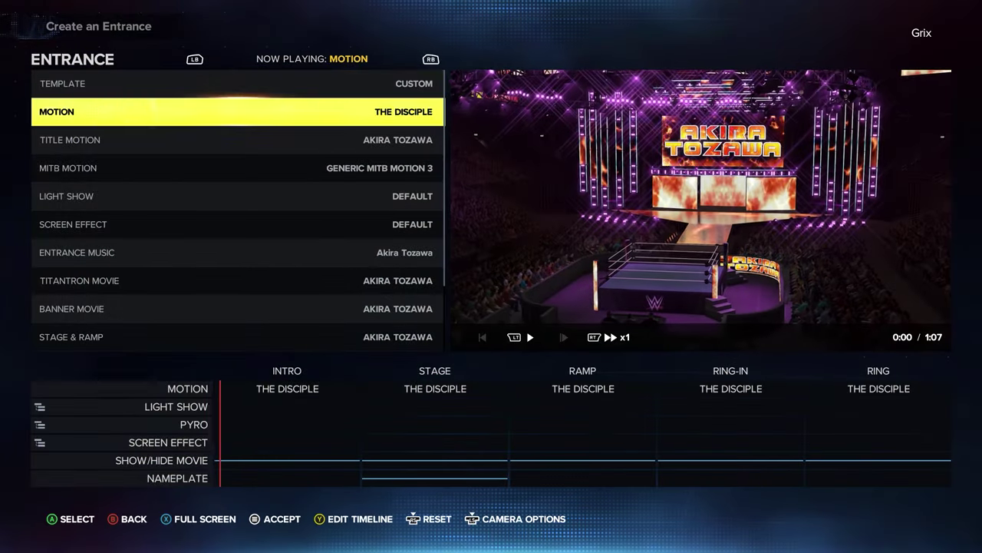
# Set Akira Tozawa's Titantron movie to Claudio Castagnoli.
pyautogui.press('Down')
pyautogui.press('Down')
pyautogui.press('Down')
pyautogui.press('Down')
pyautogui.press('Down')
pyautogui.press('Down')
pyautogui.press('Down')
pyautogui.press('Up')
pyautogui.press('Return')
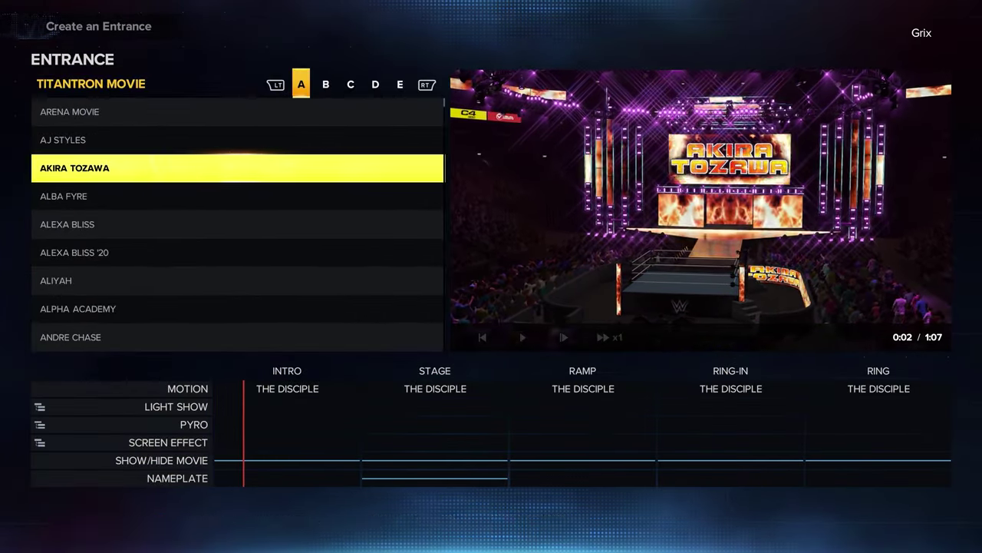
pyautogui.press('Right')
pyautogui.press('Right')
pyautogui.press('Right')
pyautogui.press('Up')
pyautogui.press('Up')
pyautogui.press('Up')
pyautogui.press('Up')
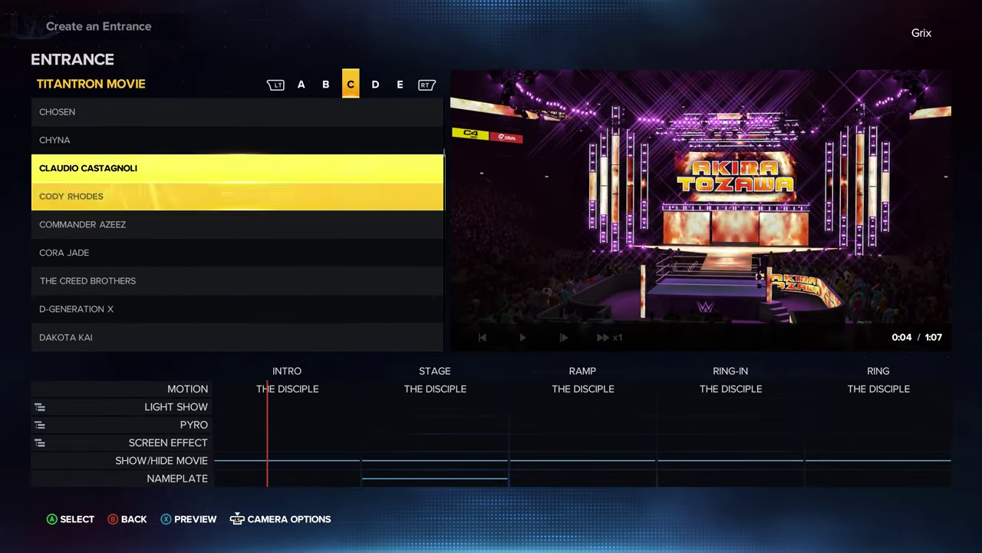
pyautogui.press('Return')
# Set the entrance's banner movie to Claudio Castagnoli.
pyautogui.press('Down')
pyautogui.press('Down')
pyautogui.press('Down')
pyautogui.press('Down')
pyautogui.press('Down')
pyautogui.press('Down')
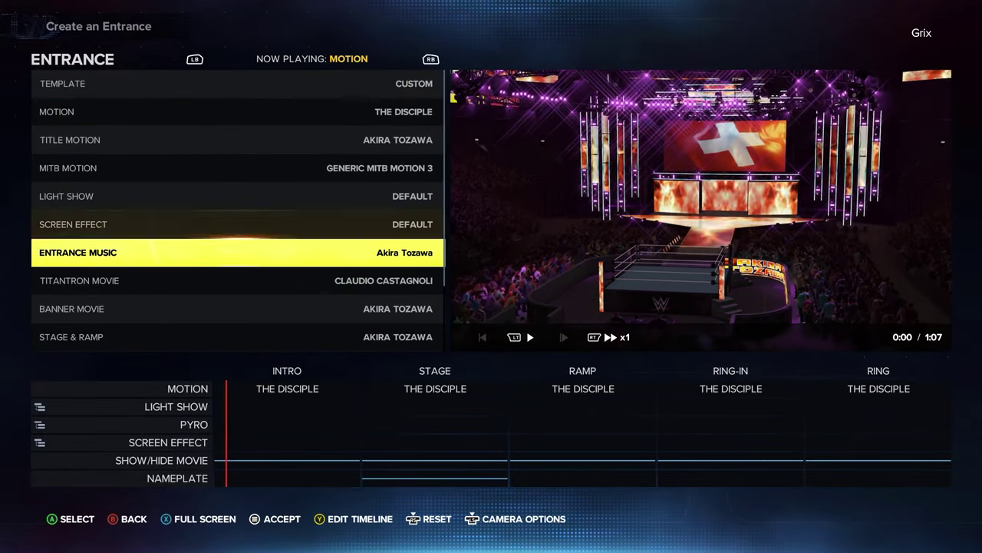
pyautogui.press('Down')
pyautogui.press('Down')
pyautogui.press('Return')
pyautogui.press('Right')
pyautogui.press('Right')
pyautogui.press('Right')
pyautogui.press('Up')
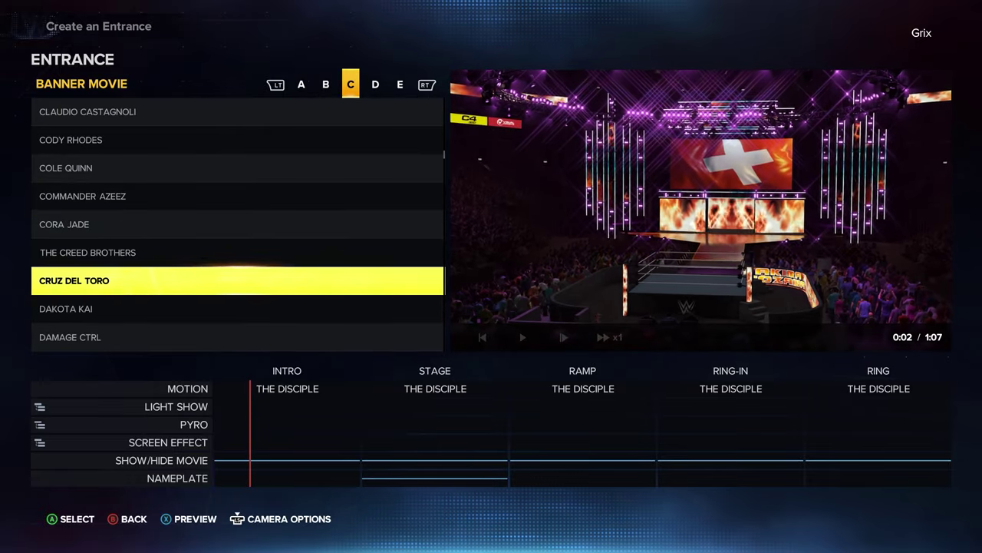
pyautogui.press('Up')
pyautogui.press('Up')
pyautogui.press('Up')
pyautogui.press('Up')
pyautogui.press('Up')
pyautogui.press('Up')
pyautogui.press('Return')
# Set the entrance's stage and ramp movie to Claudio Castagnoli.
pyautogui.press('Down')
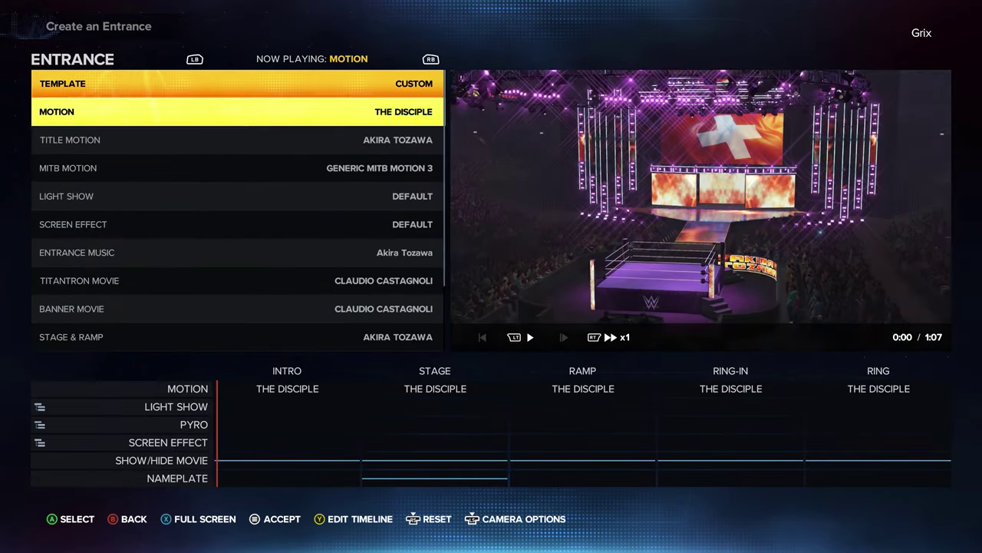
pyautogui.press('Down')
pyautogui.press('Down')
pyautogui.press('Down')
pyautogui.press('Down')
pyautogui.press('Down')
pyautogui.press('Down')
pyautogui.press('Down')
pyautogui.press('Down')
pyautogui.press('Down')
pyautogui.press('Up')
pyautogui.press('Up')
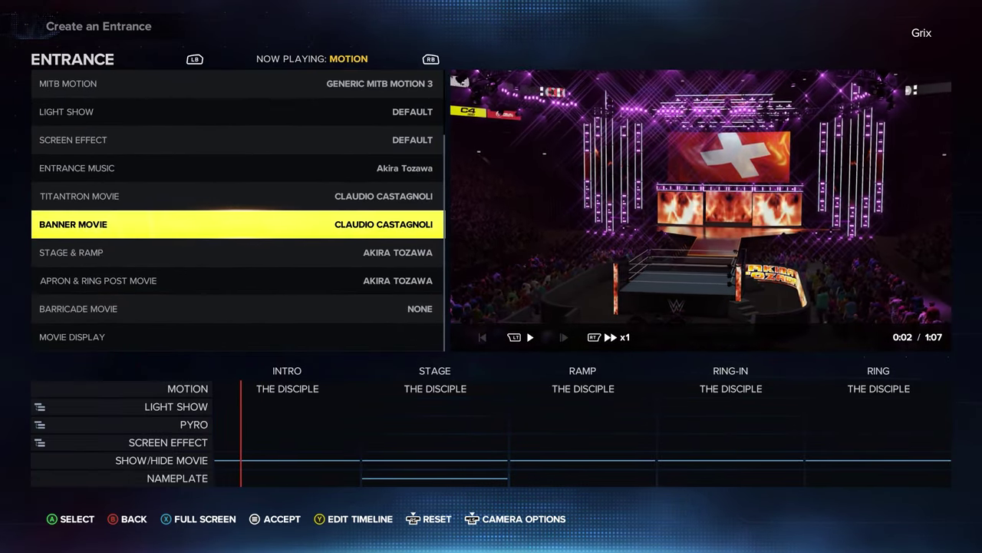
pyautogui.press('Down')
pyautogui.press('Return')
pyautogui.press('Right')
pyautogui.press('Right')
pyautogui.press('Down')
pyautogui.press('Down')
pyautogui.press('Down')
pyautogui.press('Down')
pyautogui.press('Down')
pyautogui.press('Down')
pyautogui.press('Down')
pyautogui.press('Down')
pyautogui.press('Down')
pyautogui.press('Down')
pyautogui.press('Up')
pyautogui.press('Up')
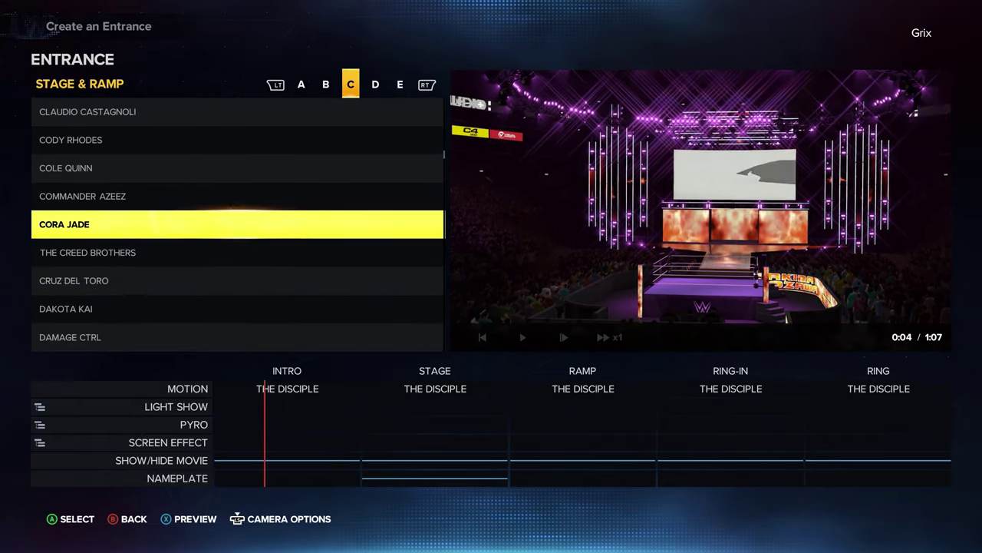
pyautogui.press('Up')
pyautogui.press('Up')
pyautogui.press('Up')
pyautogui.press('Up')
pyautogui.press('Return')
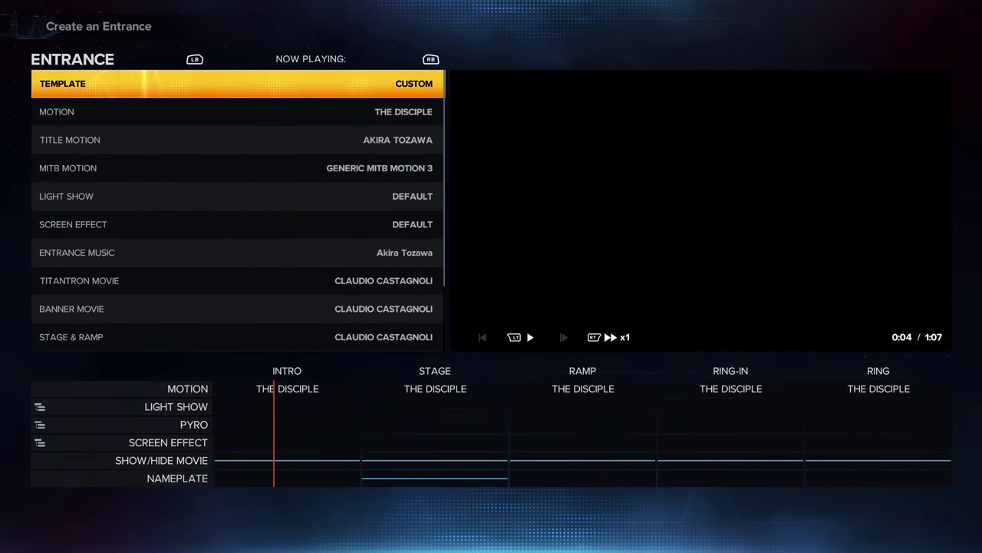
# Set the entrance's apron and ring post movie to Claudio Castagnoli.
pyautogui.press('Up')
pyautogui.press('Up')
pyautogui.press('Return')
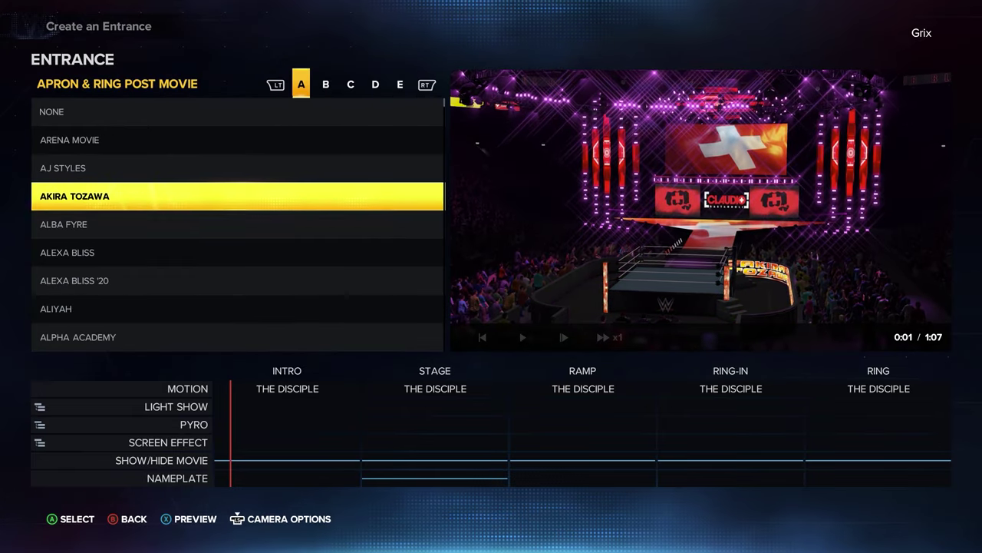
pyautogui.press('pagedown')
pyautogui.press('pagedown')
pyautogui.press('Down')
pyautogui.press('Down')
pyautogui.press('Down')
pyautogui.press('Down')
pyautogui.press('Down')
pyautogui.press('Down')
pyautogui.press('Down')
pyautogui.press('Down')
pyautogui.press('Up')
pyautogui.press('Up')
pyautogui.press('Up')
pyautogui.press('Up')
pyautogui.press('Up')
pyautogui.press('Up')
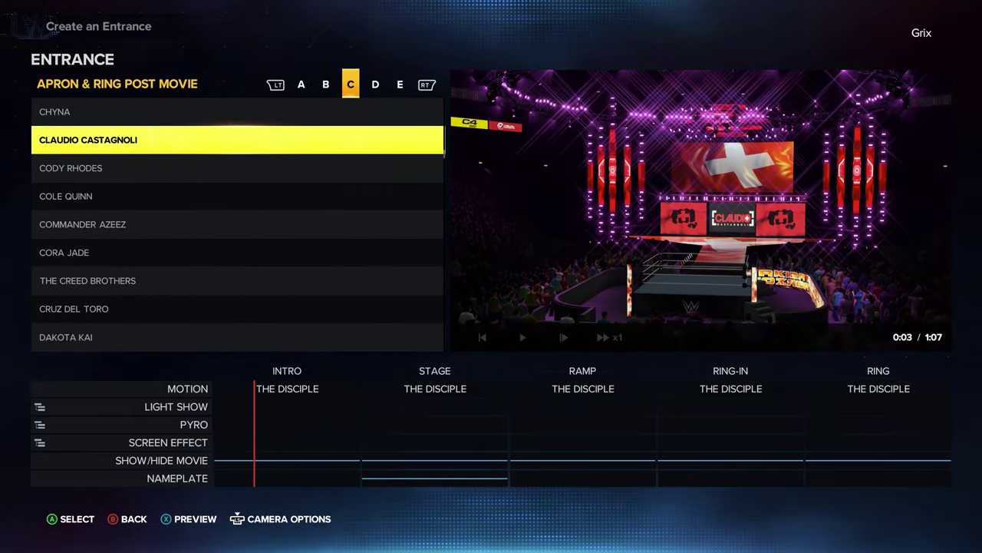
pyautogui.press('Return')
pyautogui.press('Up')
pyautogui.press('Down')
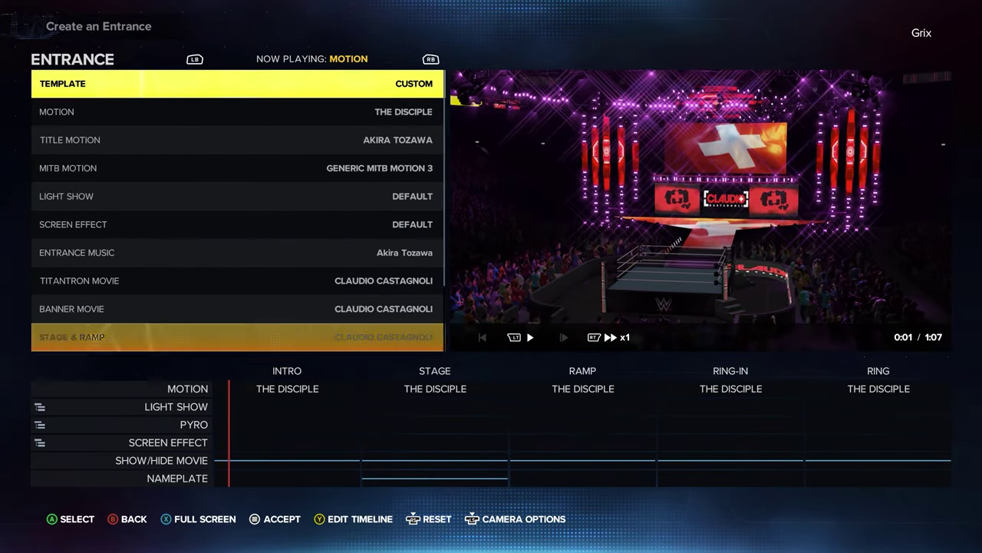